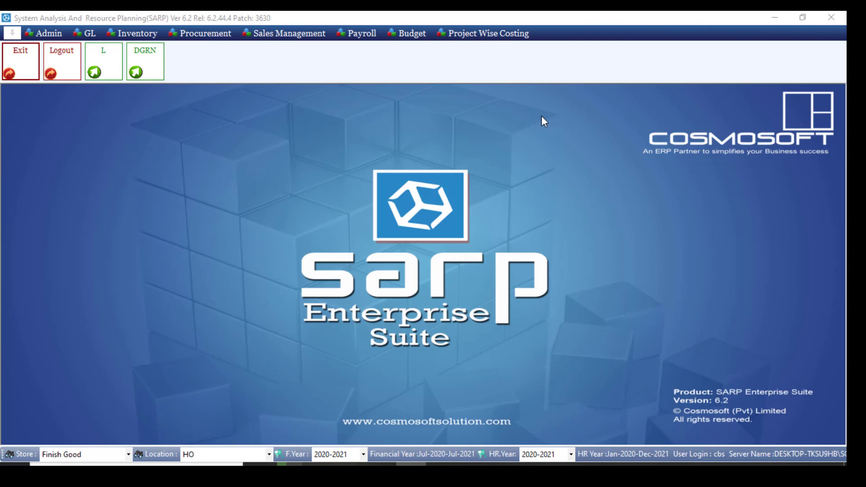
Load the record with party code 1 in the Customer registration form, with the shortcut bar hidden
click(316, 35)
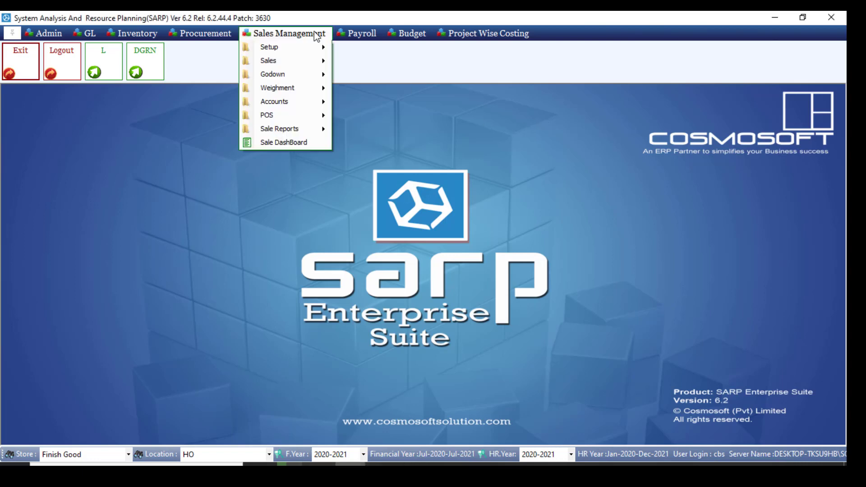
mouse_move(319, 50)
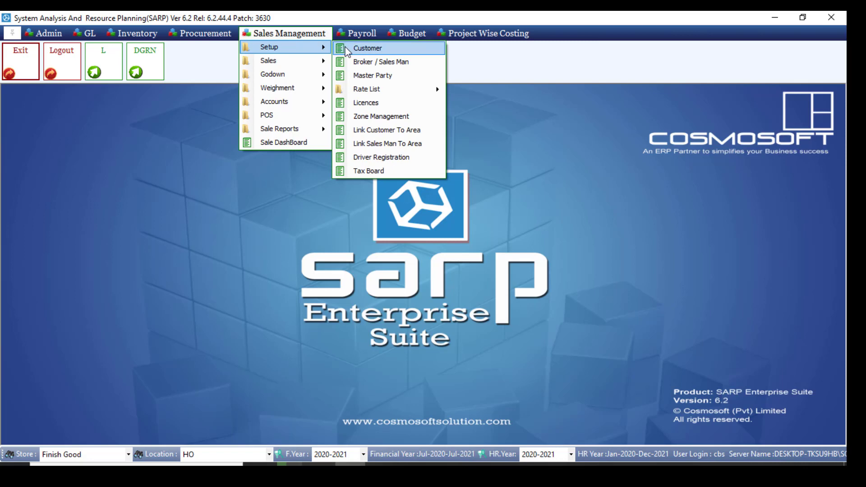
click(354, 49)
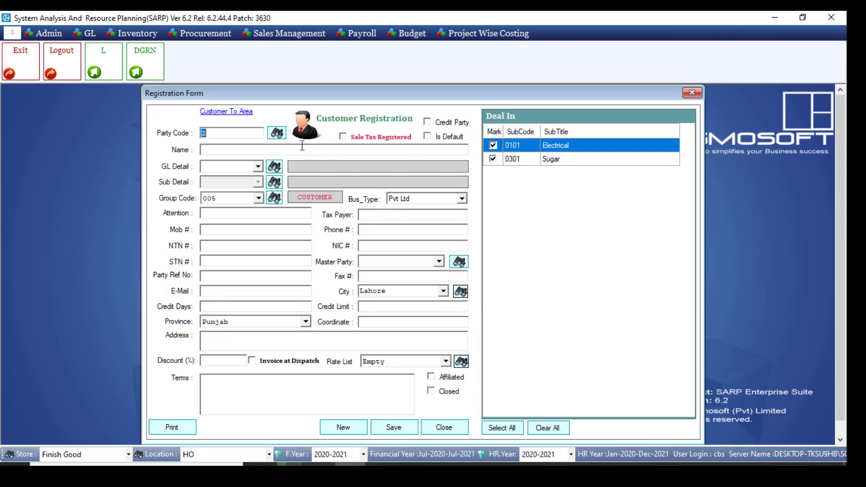
click(12, 33)
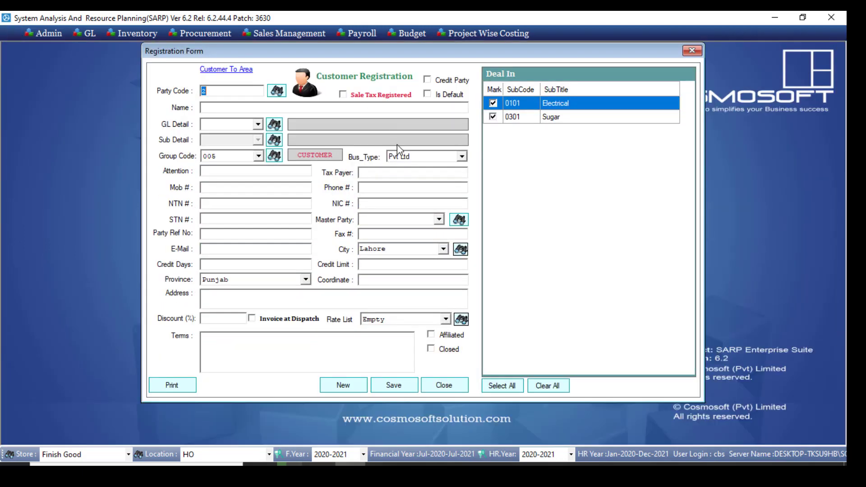
drag(495, 48, 495, 69)
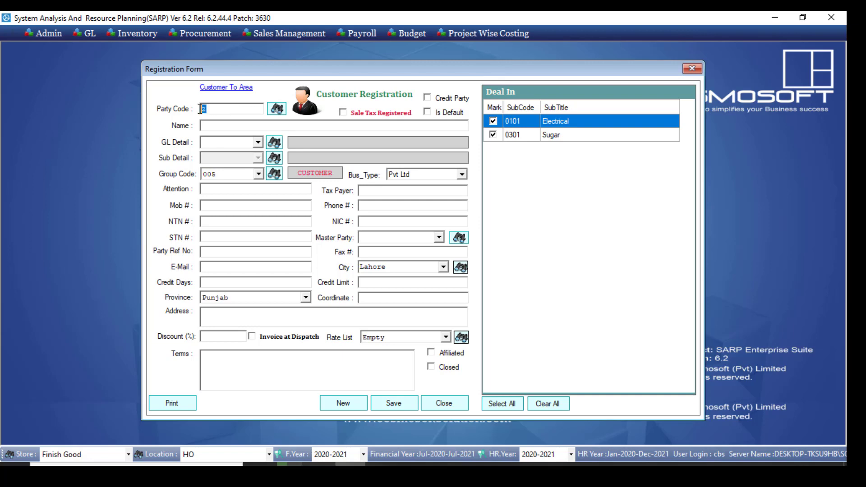
text(1)
key(Return)
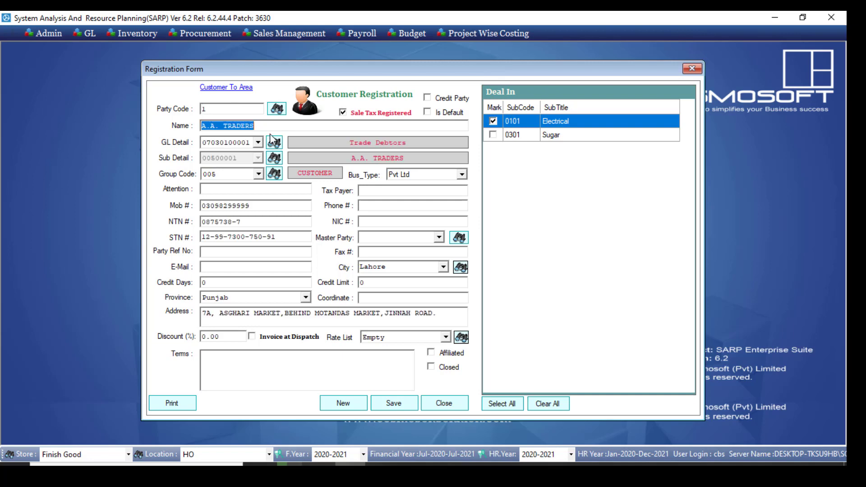
Examine the customer's name, group code, business type options, contact and tax number fields, and the master party list
drag(270, 125, 201, 125)
click(259, 174)
click(259, 174)
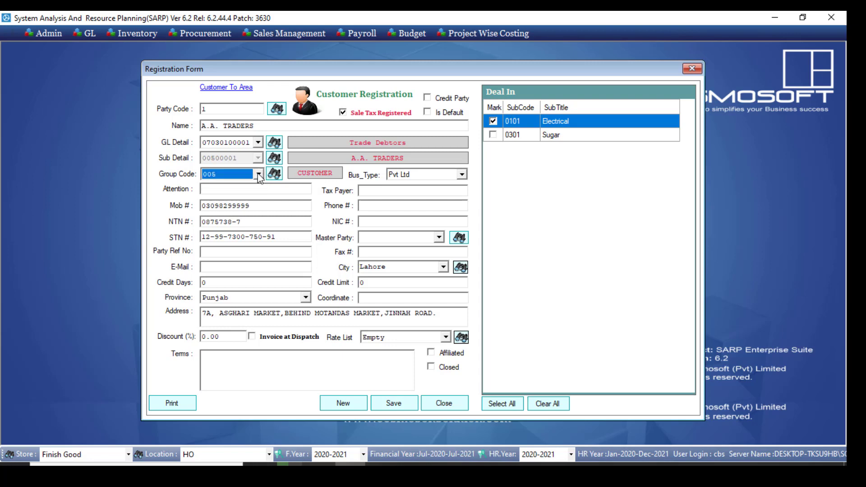
click(424, 175)
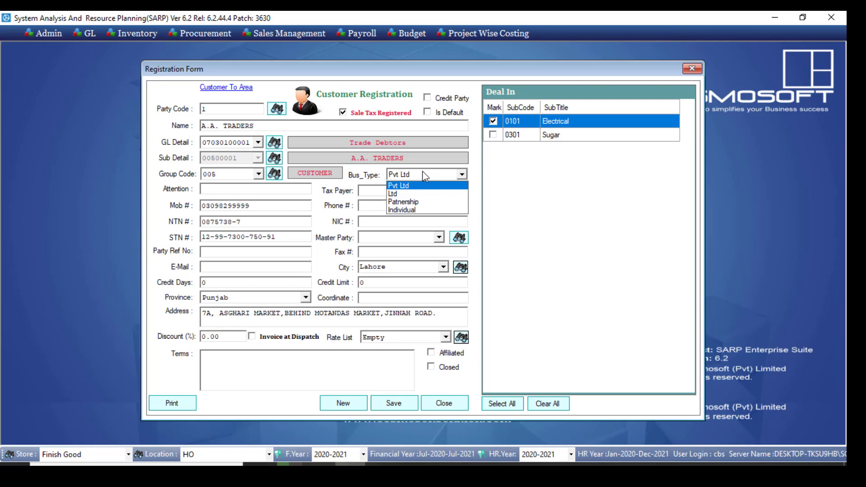
click(238, 190)
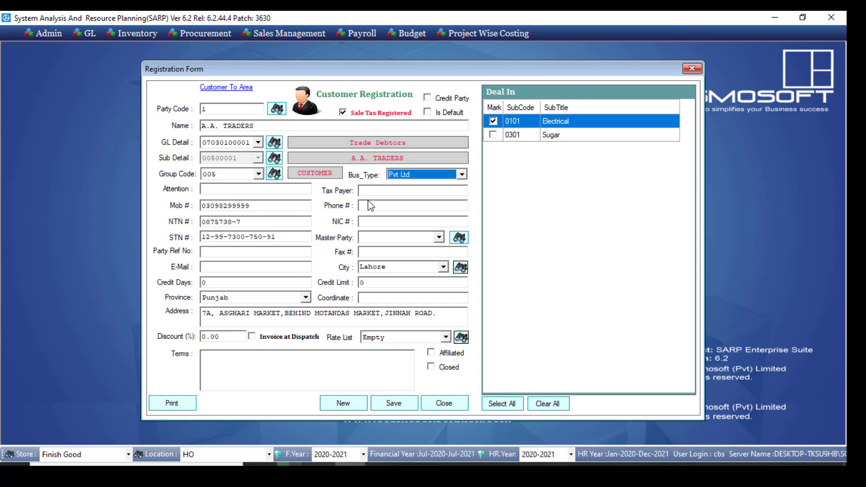
drag(291, 205, 199, 206)
click(390, 207)
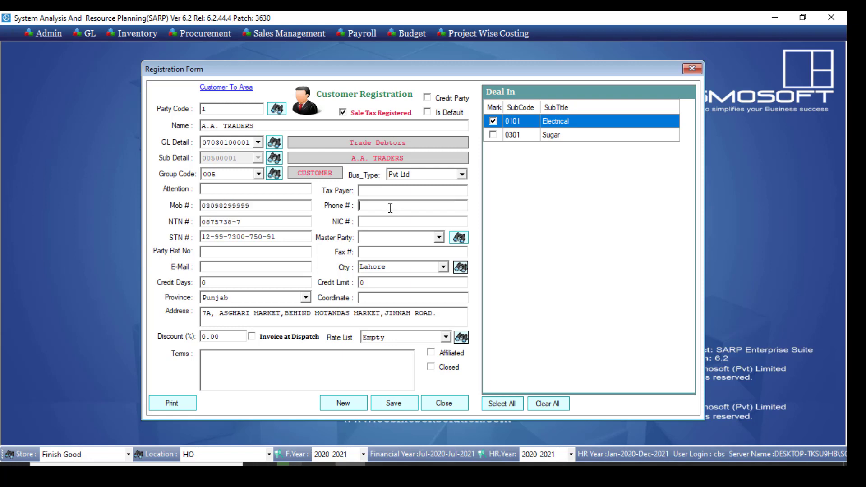
drag(258, 222, 199, 222)
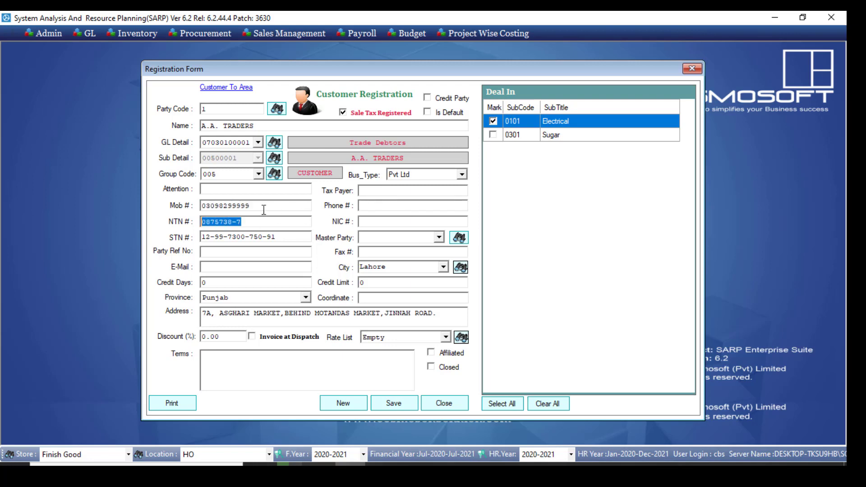
click(385, 223)
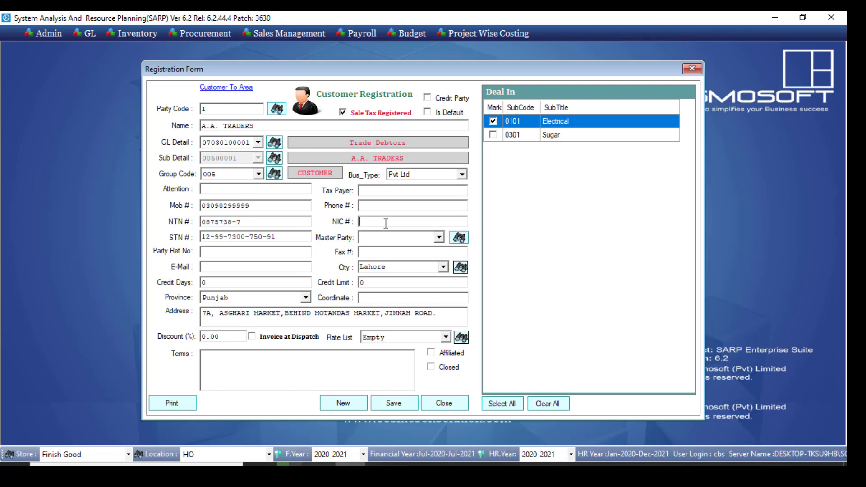
drag(293, 233, 198, 236)
click(439, 239)
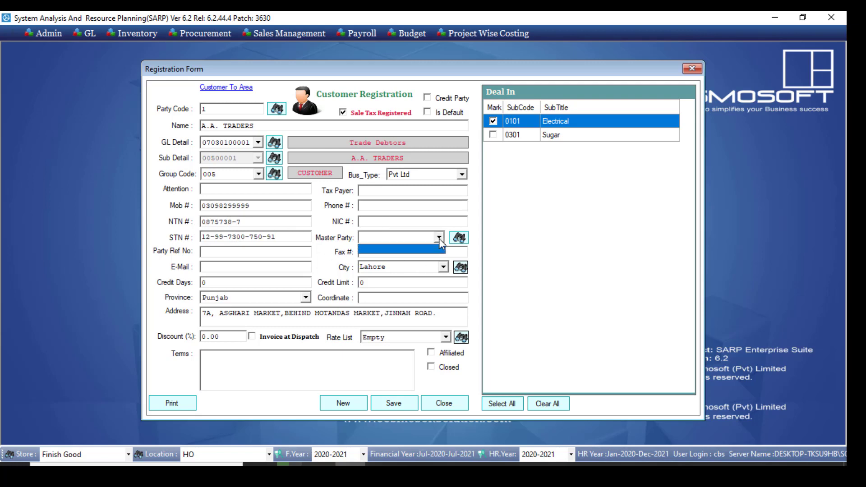
click(439, 239)
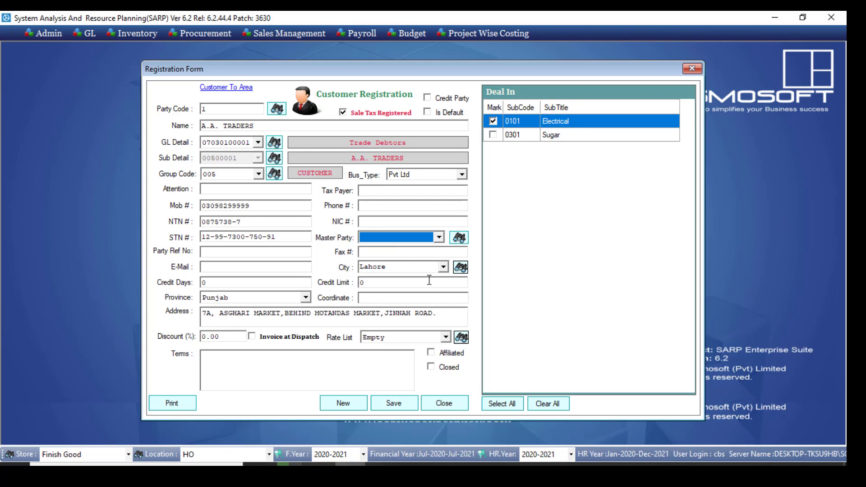
click(413, 239)
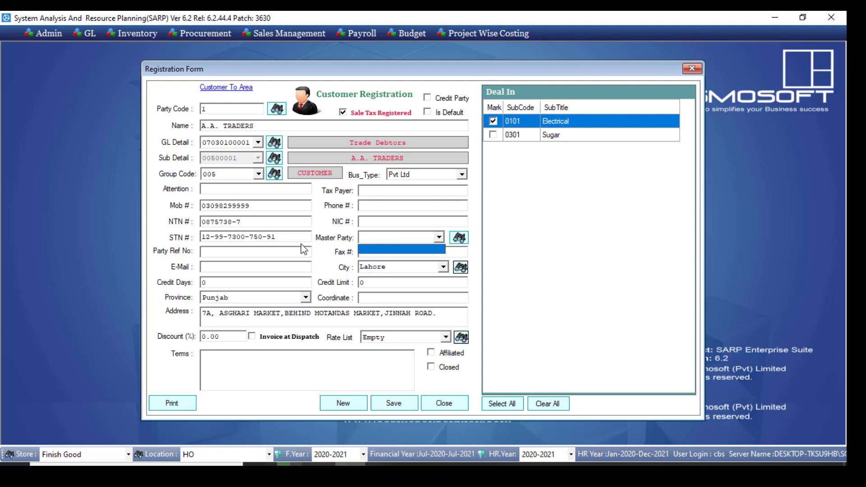
Examine the customer's party reference, fax, e-mail, city, credit days, credit limit, province and coordinate fields
click(257, 248)
click(256, 249)
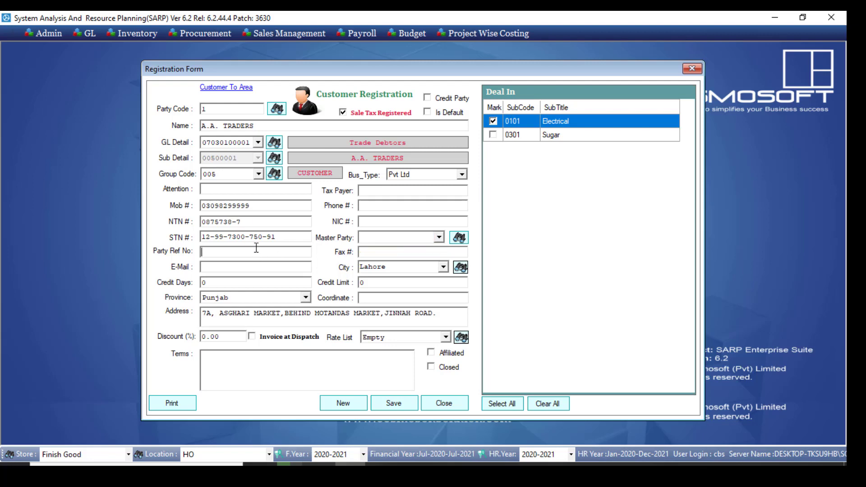
click(373, 255)
click(267, 270)
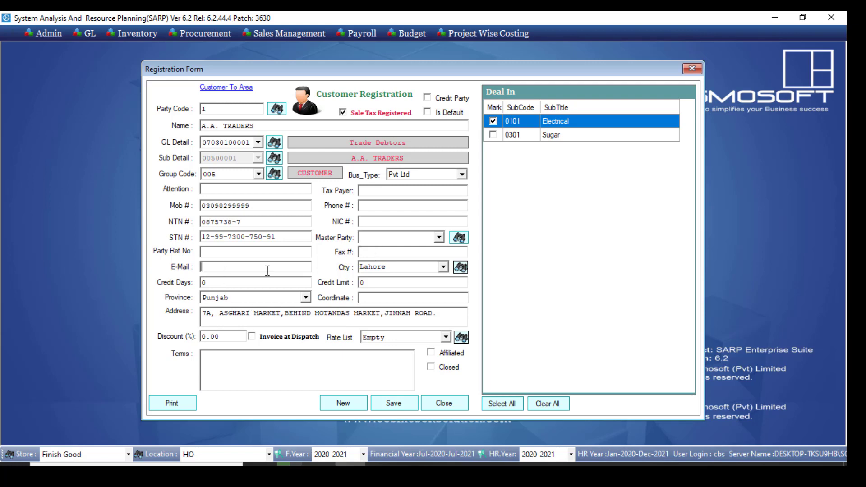
click(416, 267)
click(204, 282)
click(381, 283)
click(306, 299)
click(306, 298)
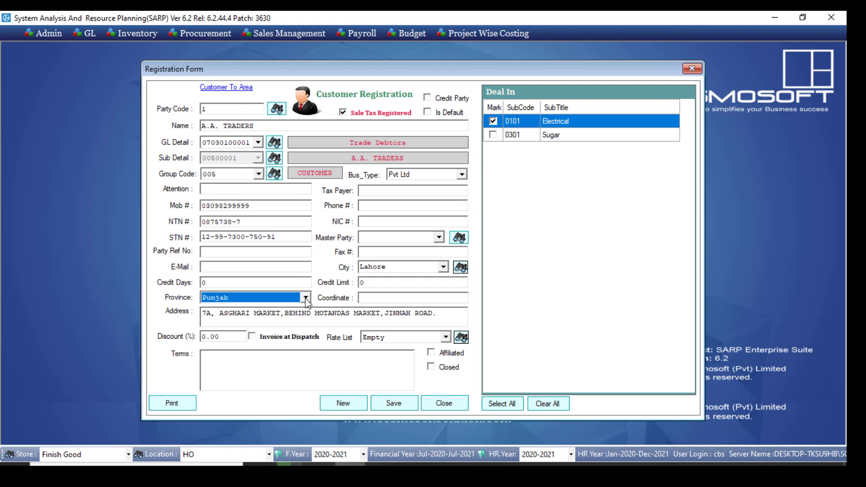
click(390, 299)
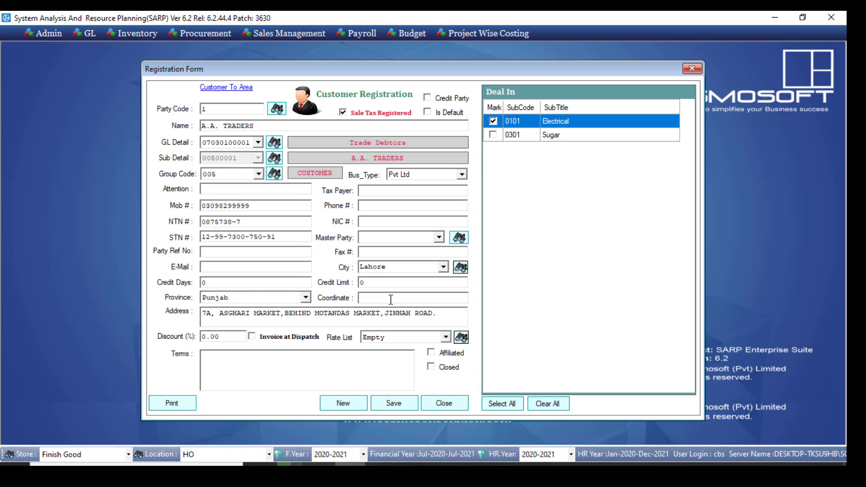
Review the customer's address, discount, rate list options, terms and name, and close the registration form
drag(445, 313, 191, 336)
click(413, 339)
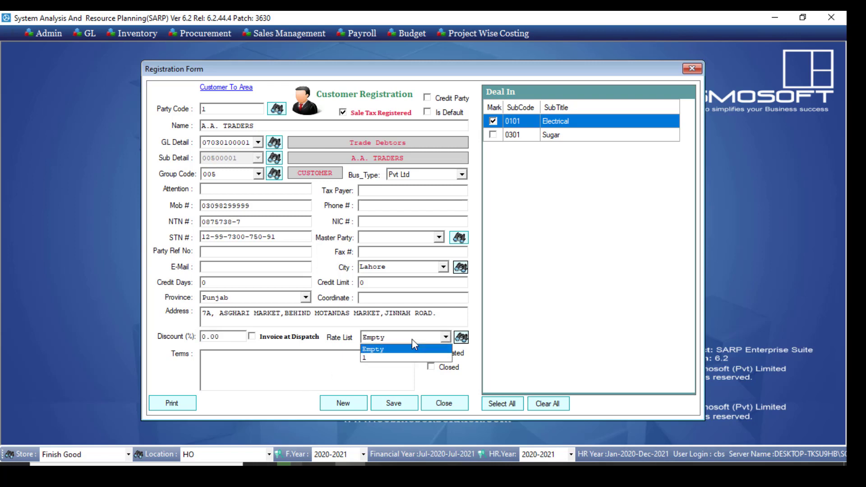
click(412, 339)
click(413, 343)
click(411, 340)
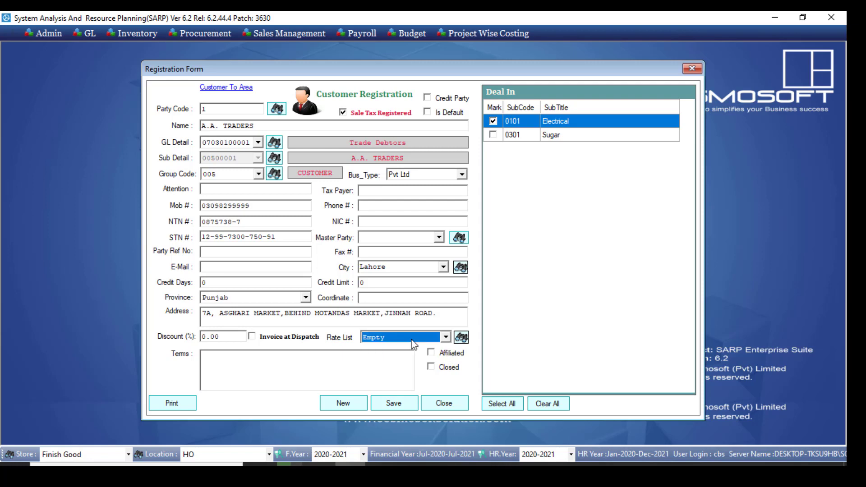
click(306, 365)
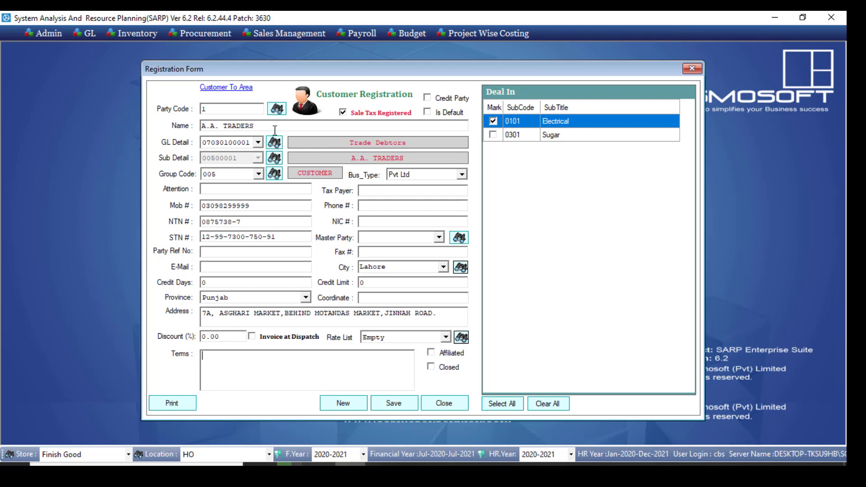
drag(275, 131, 200, 114)
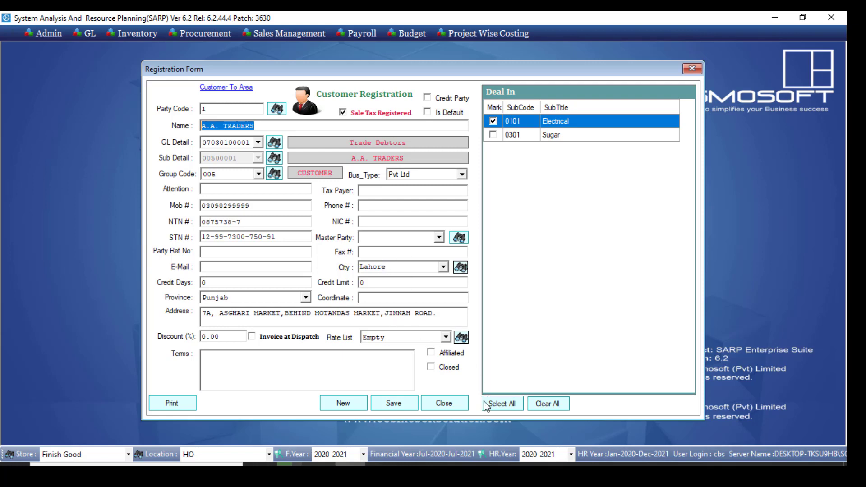
click(452, 406)
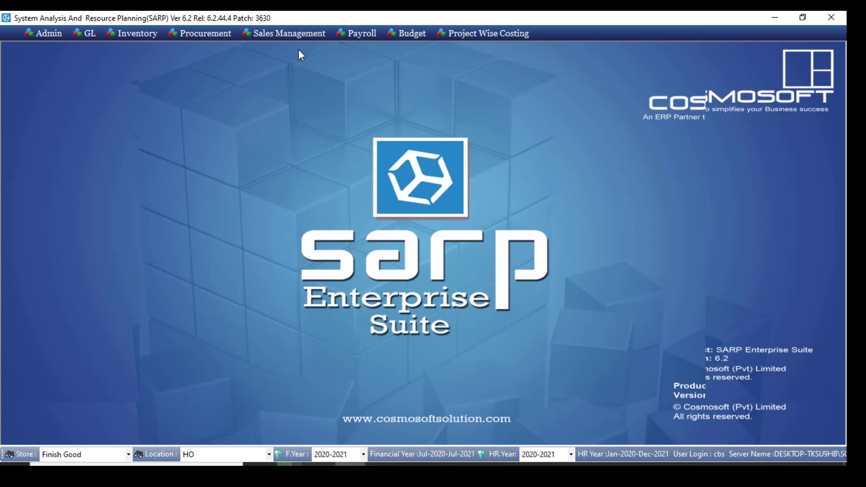
Load the record with party code 1 in the Broker / Sales Man registration form, review it and close the form
click(296, 35)
mouse_move(297, 47)
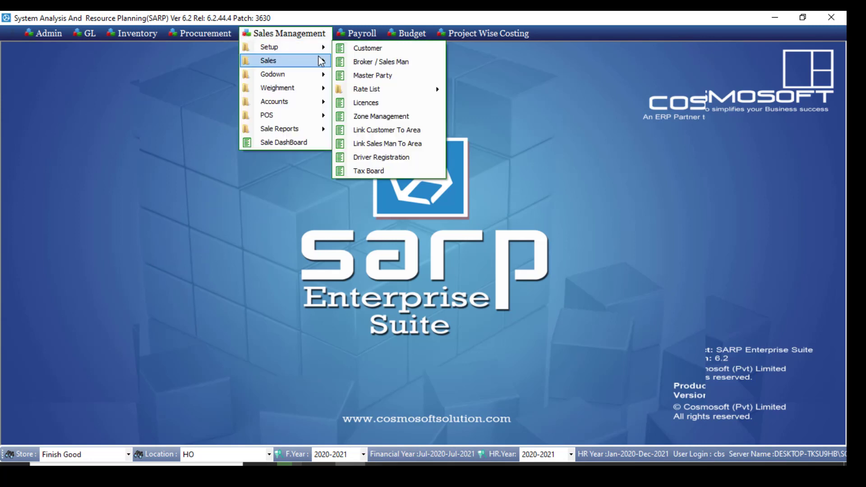
click(361, 62)
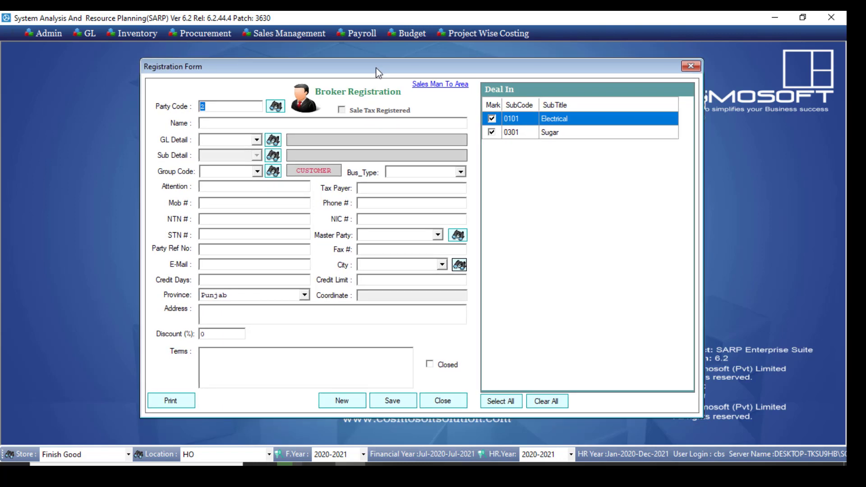
click(233, 121)
drag(230, 107, 193, 107)
click(221, 122)
double_click(230, 108)
text(1)
key(Return)
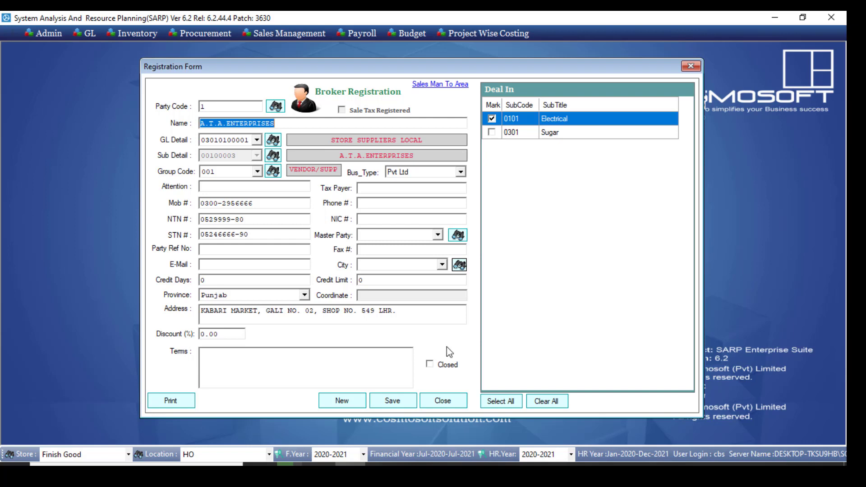
click(442, 403)
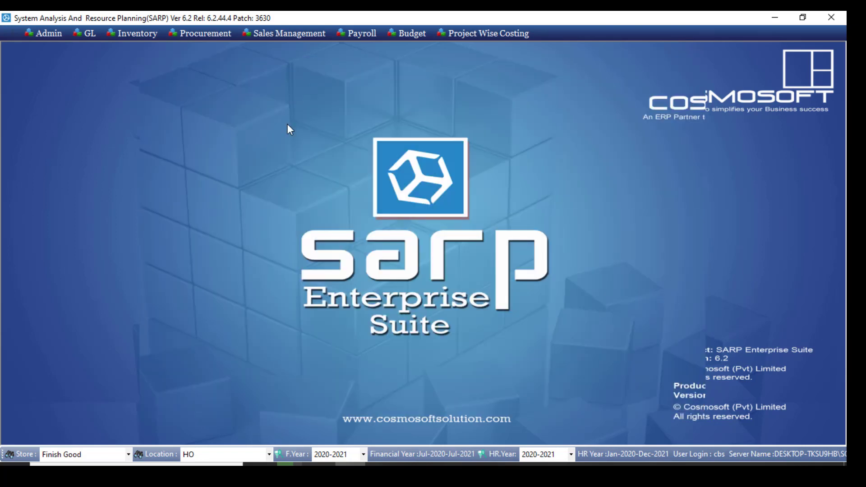
Enter KFC as the name in the Master Party registration form and try to save the record
click(284, 33)
mouse_move(283, 48)
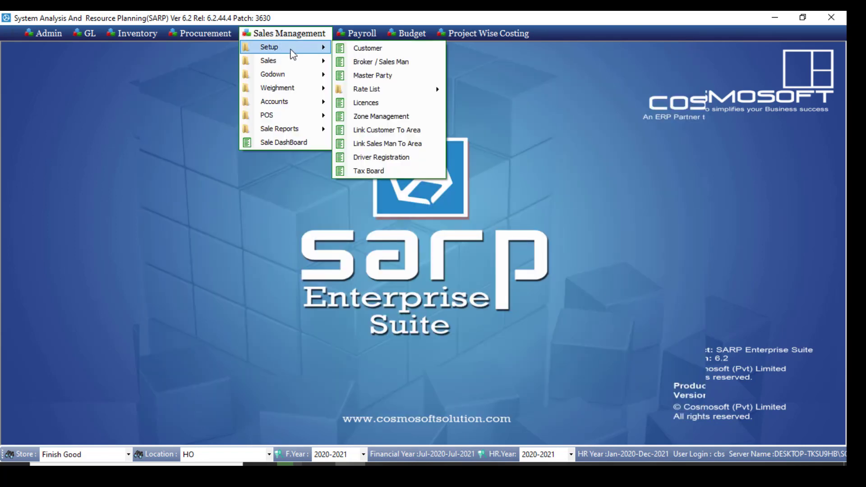
click(387, 75)
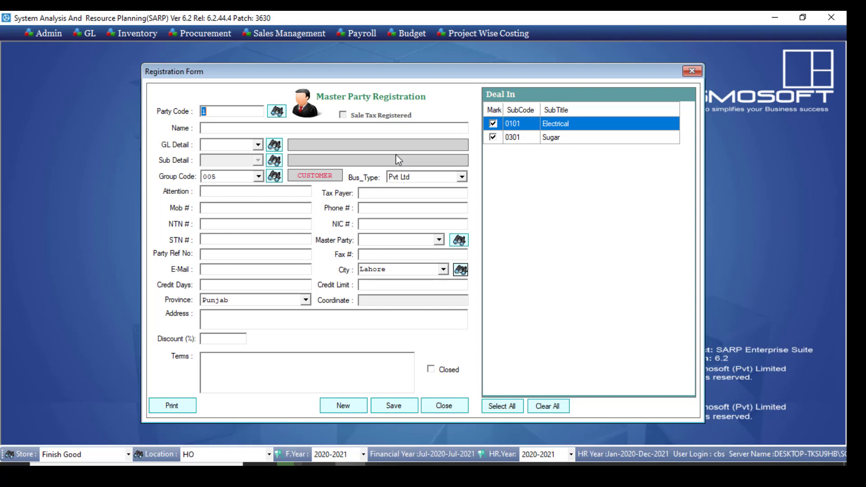
click(271, 125)
text(KFC)
click(391, 404)
click(460, 284)
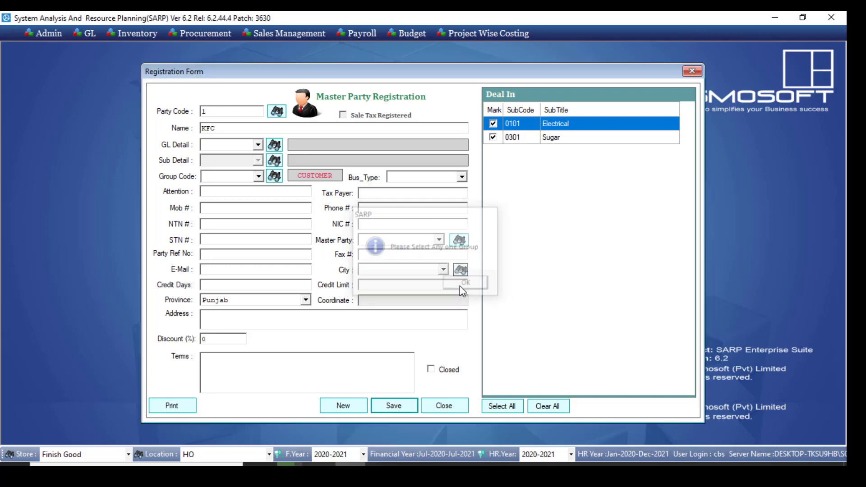
Assign group code 005 and business type Pvt Ltd to the KFC master party and save the record
click(258, 177)
click(208, 187)
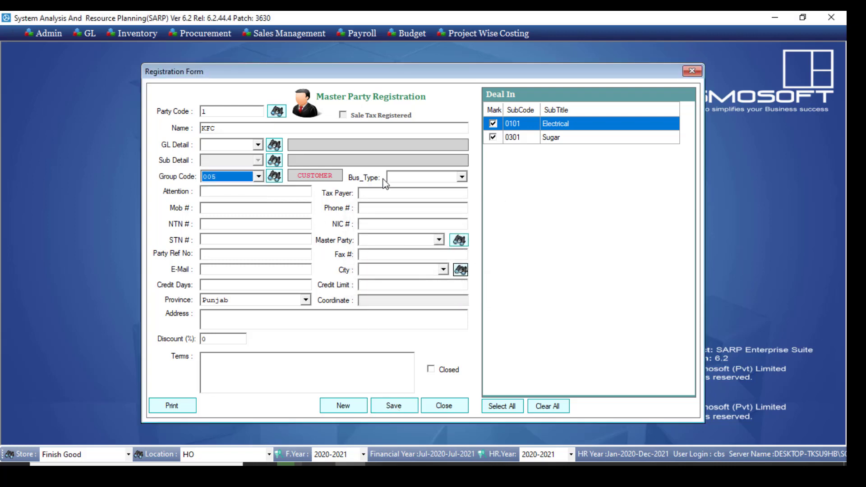
click(409, 177)
click(411, 186)
click(391, 406)
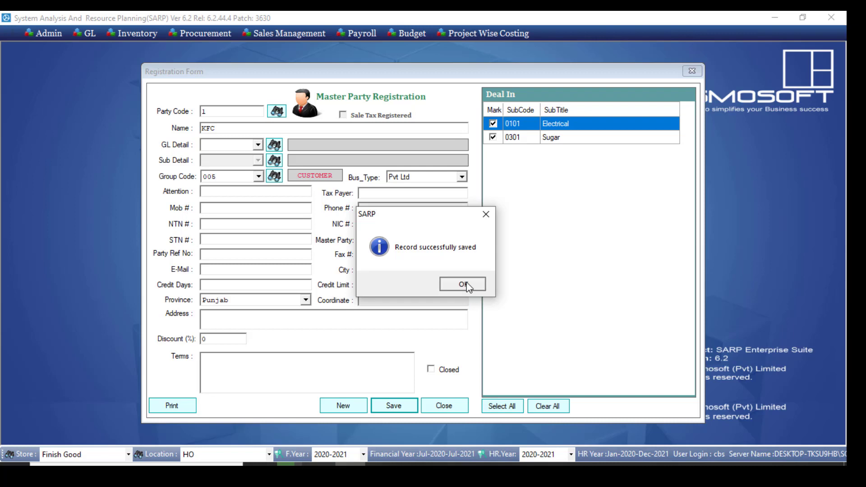
click(467, 285)
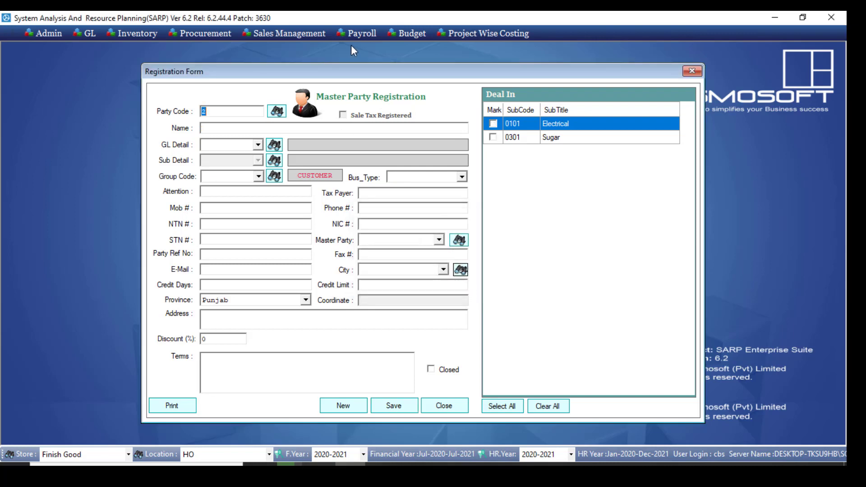
Select KFC as the master party in the Customer Registration form, and close the form without saving
click(289, 33)
mouse_move(311, 47)
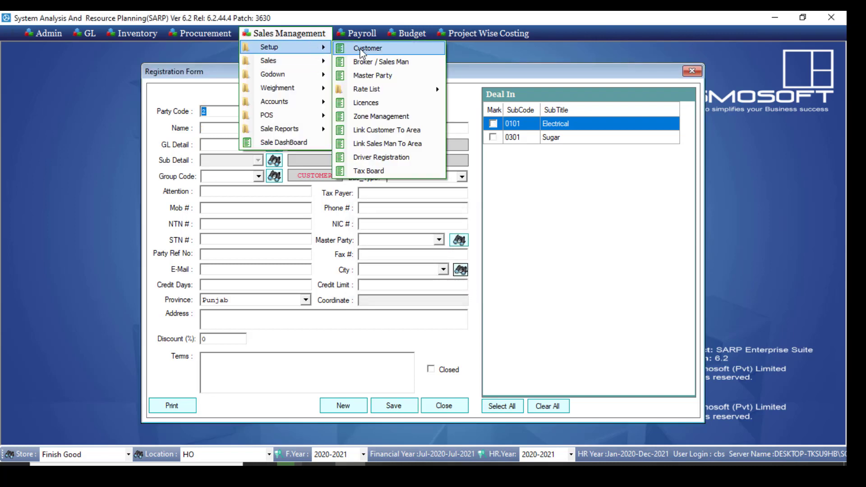
click(363, 48)
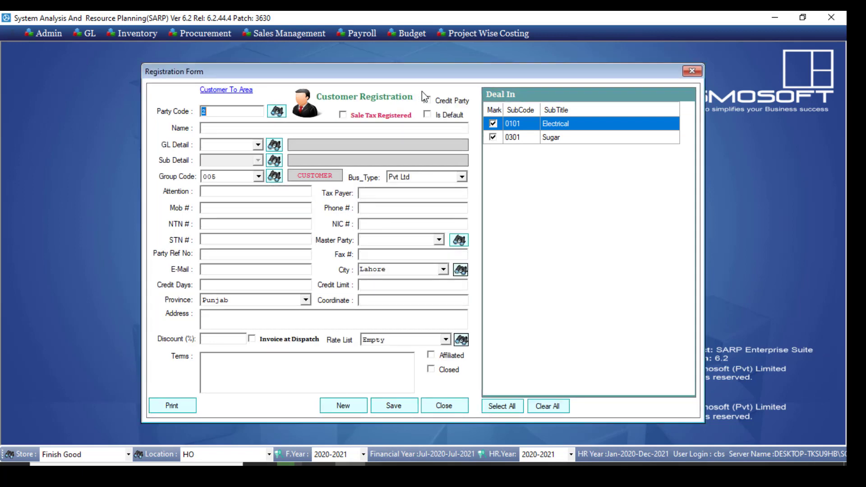
click(438, 239)
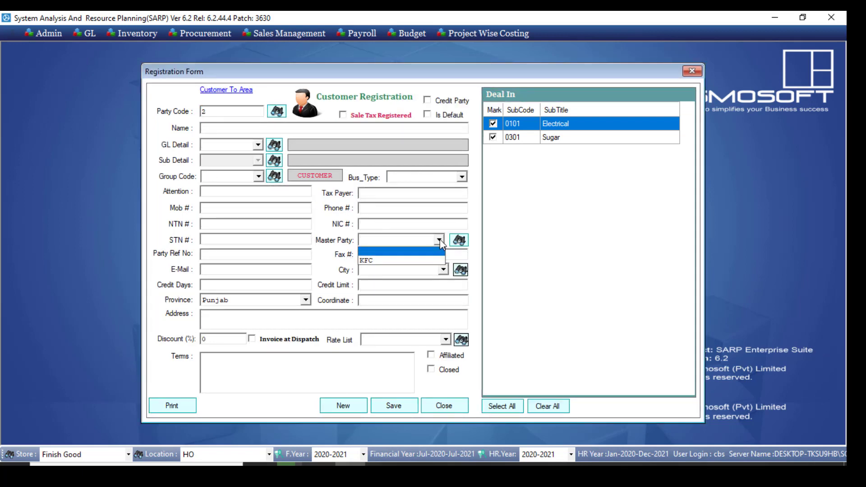
click(427, 261)
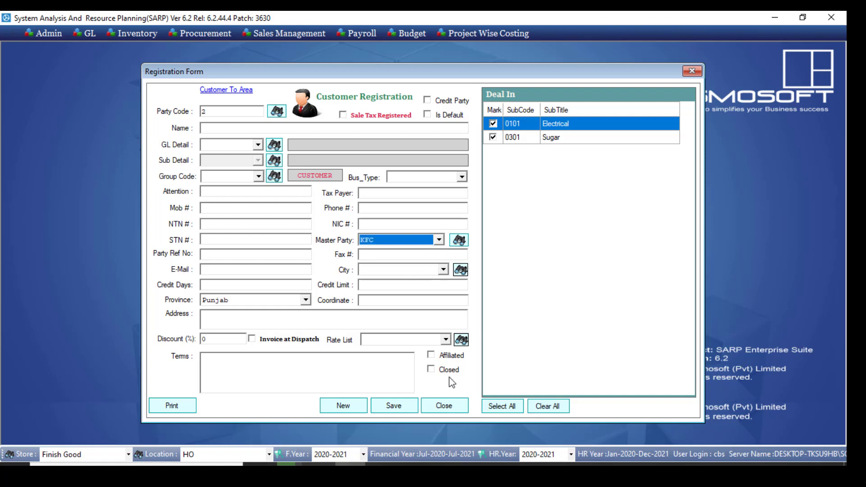
click(437, 401)
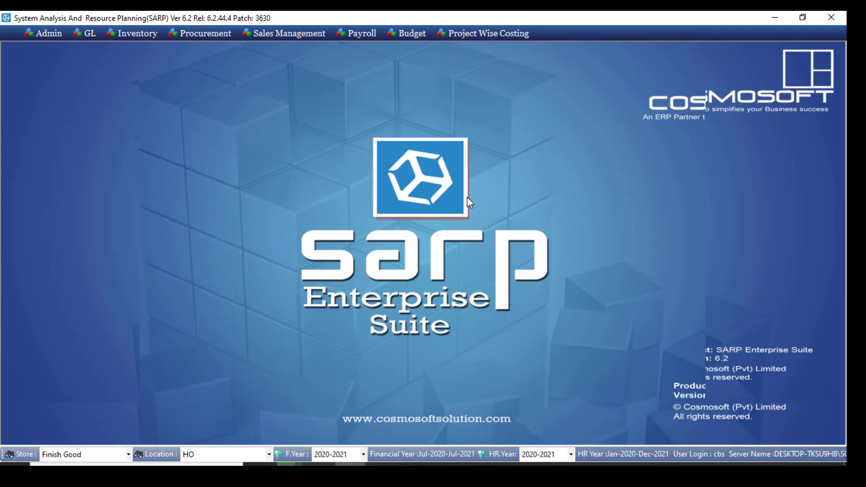
Start a new rate list with the remarks "Latest Rate list"
click(319, 36)
mouse_move(325, 46)
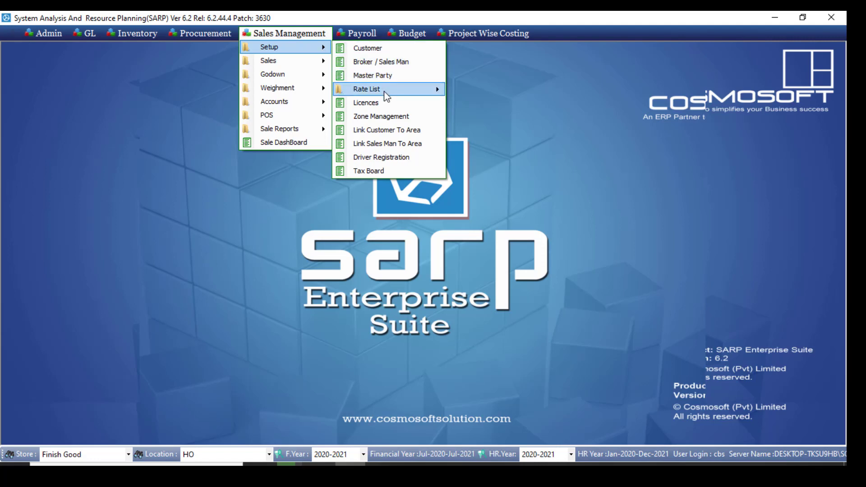
mouse_move(383, 91)
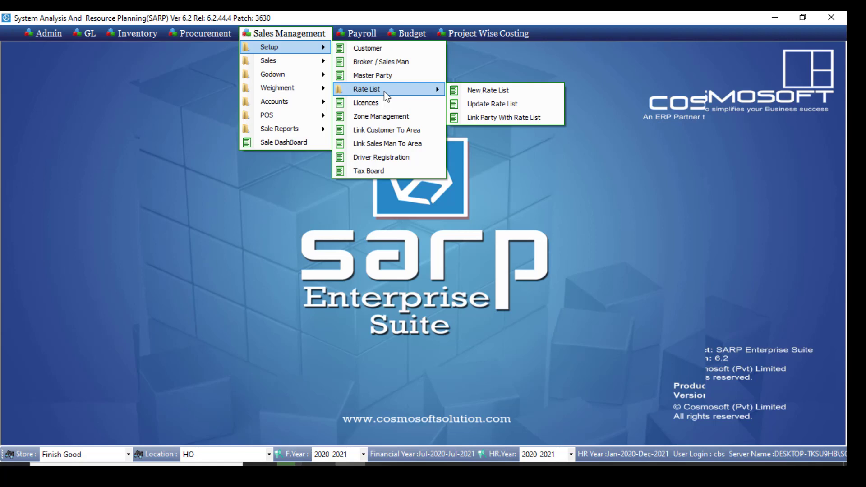
click(462, 94)
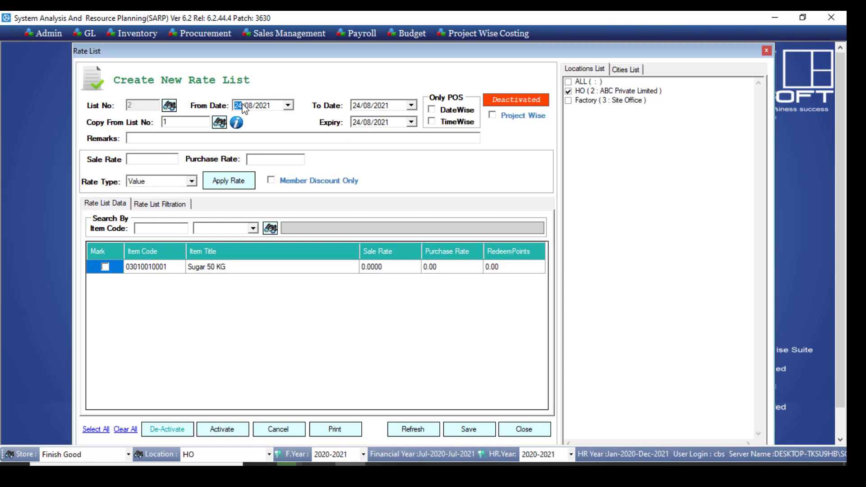
click(380, 106)
click(368, 126)
click(149, 137)
text(r)
text(Latest Ra)
text(te list)
Mark the item Sugar 50 KG, set its sale rate to 100, and save the rate list
click(240, 266)
drag(241, 263, 496, 279)
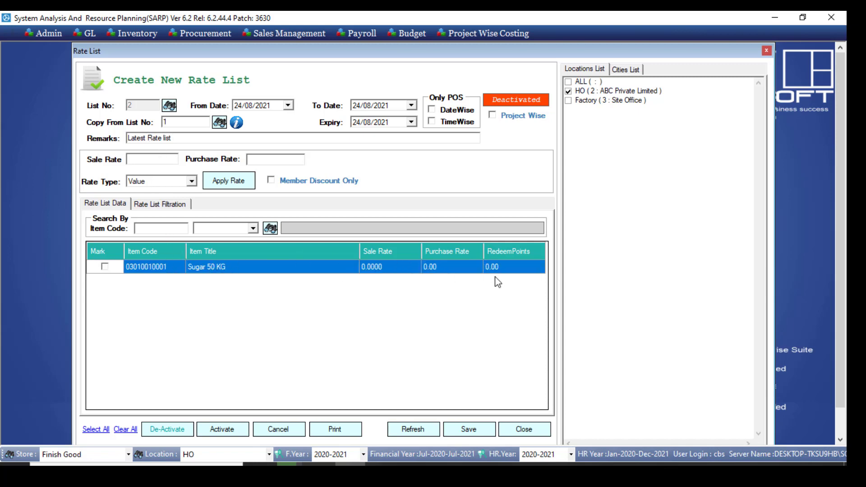
click(450, 273)
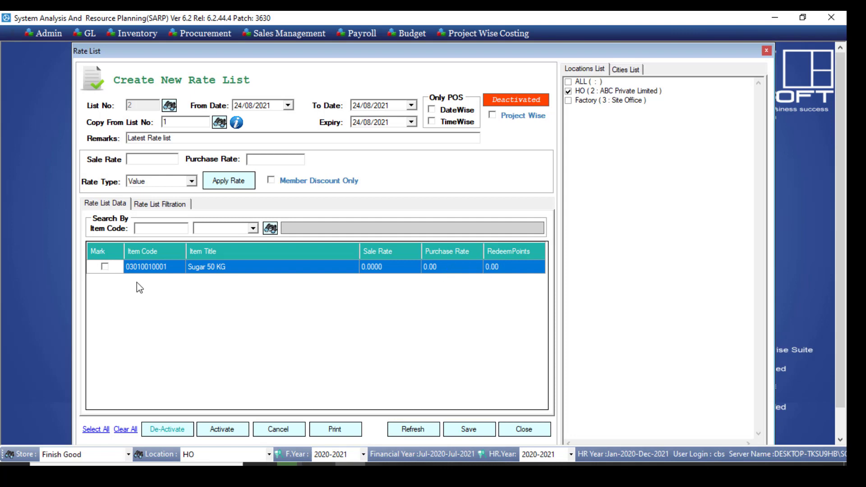
click(105, 266)
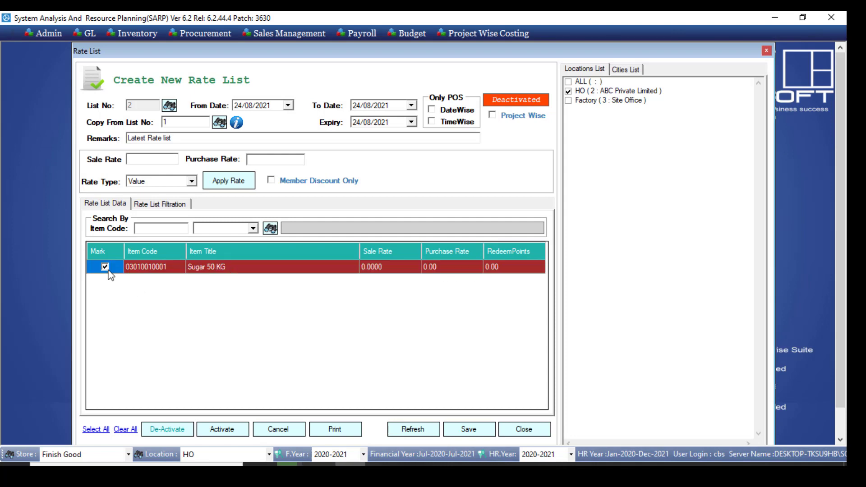
click(383, 269)
text(1000)
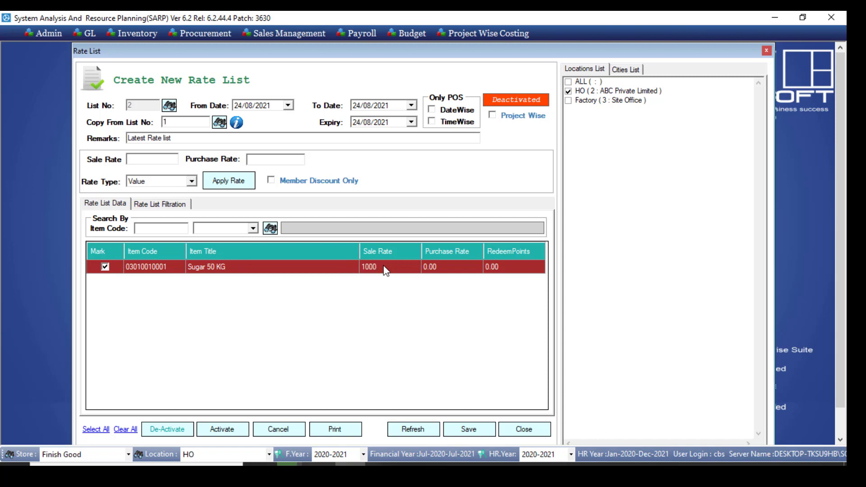
key(BackSpace)
click(470, 431)
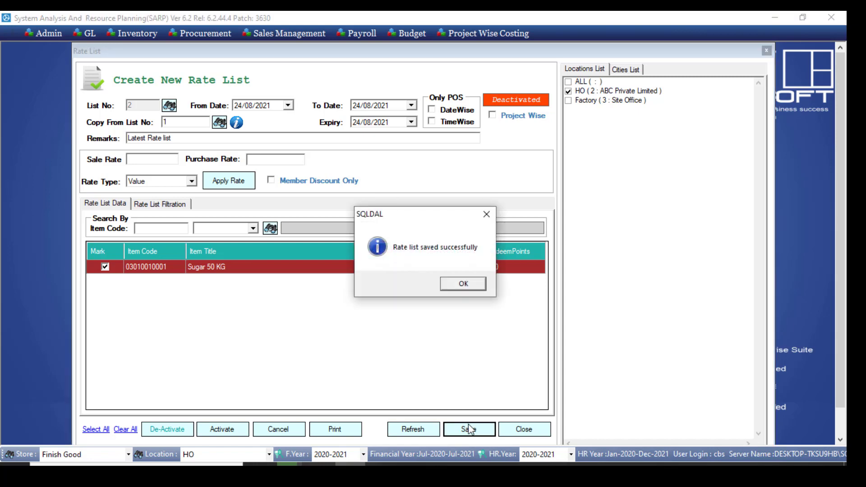
click(462, 285)
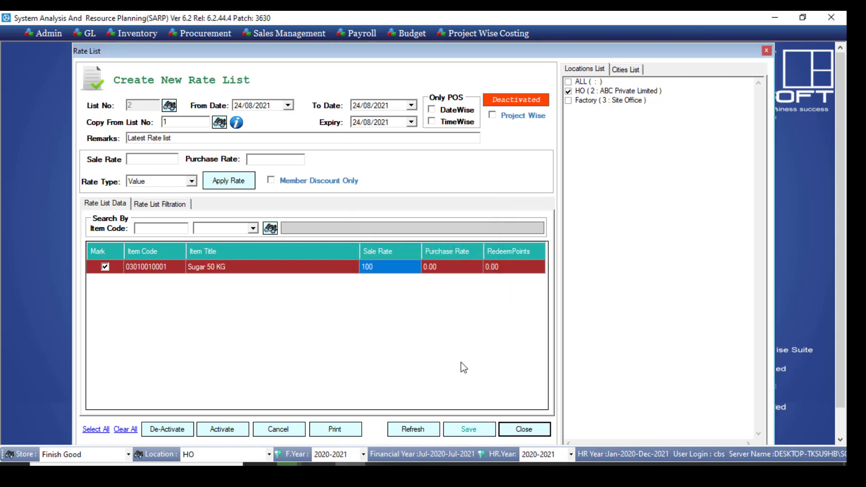
Activate the saved rate list and refresh the form
click(236, 432)
click(431, 277)
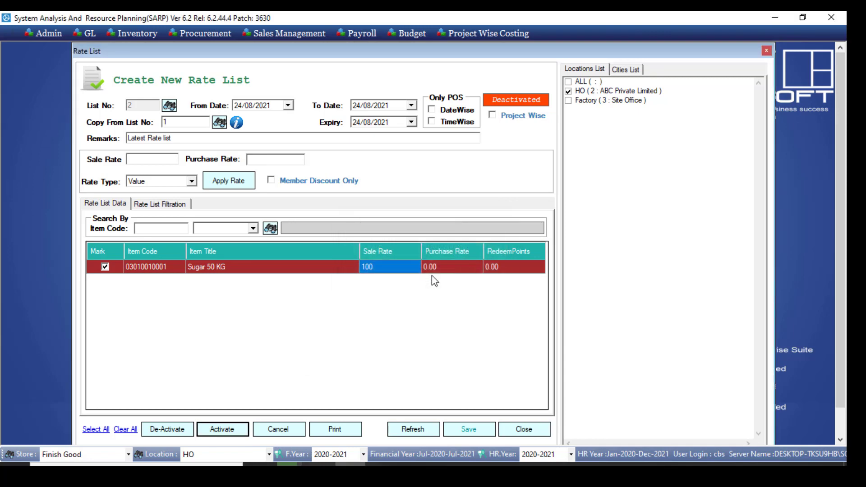
click(464, 285)
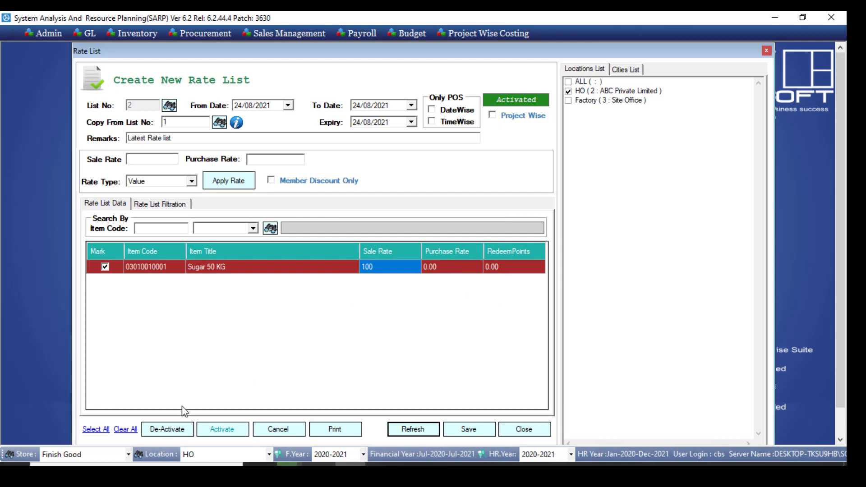
click(390, 431)
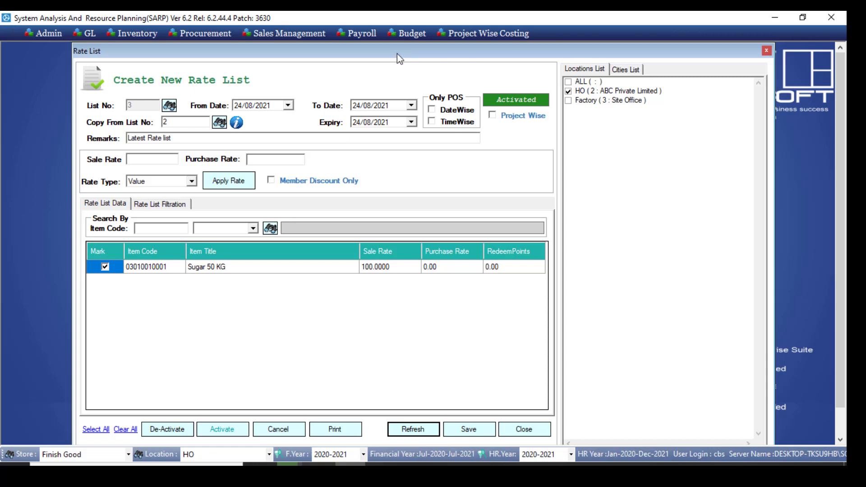
Open the form for updating existing rate lists, view list 1, and load list 2 for editing
click(316, 35)
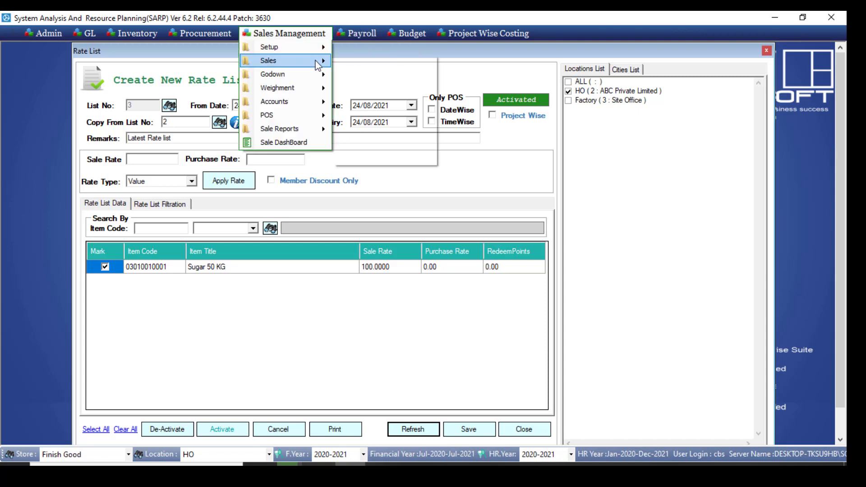
mouse_move(316, 47)
mouse_move(400, 88)
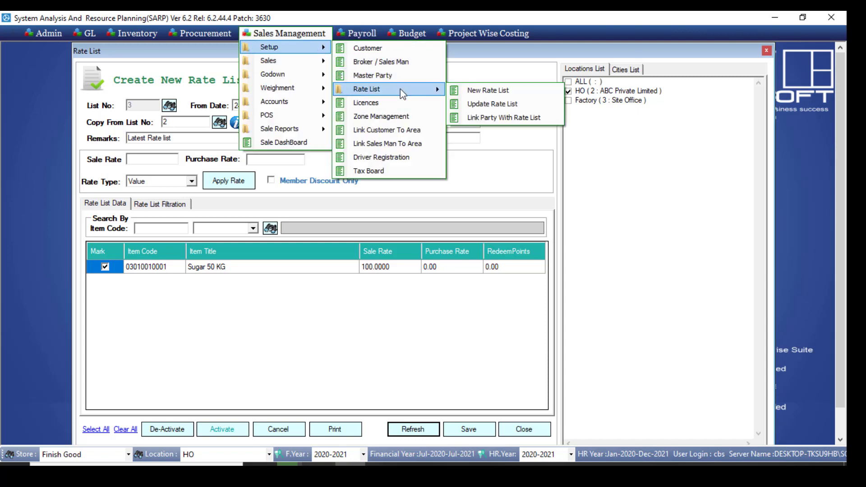
click(495, 110)
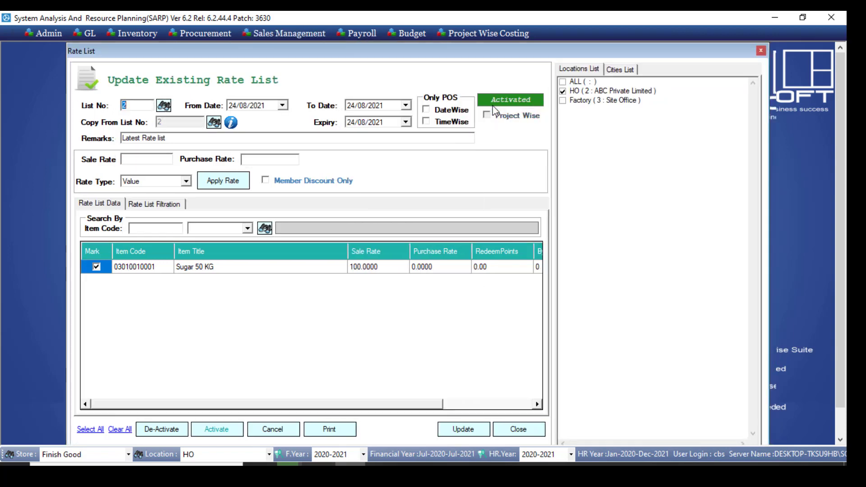
text(1)
key(Tab)
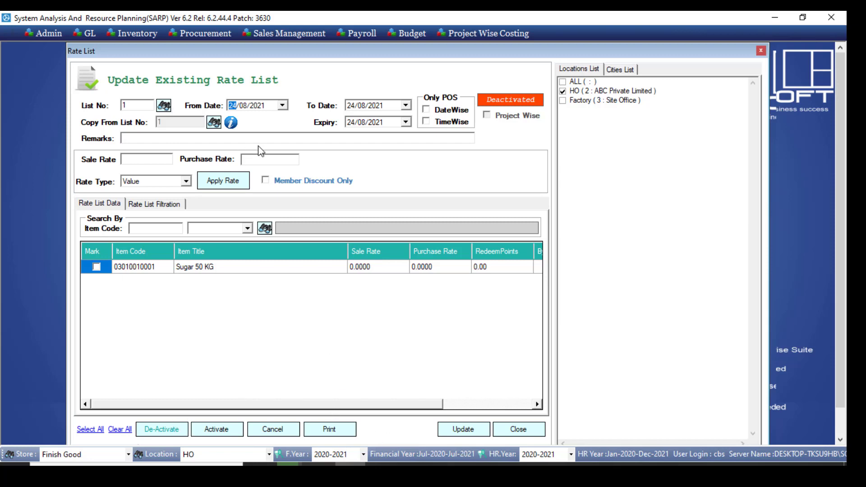
click(137, 104)
text(2)
key(Tab)
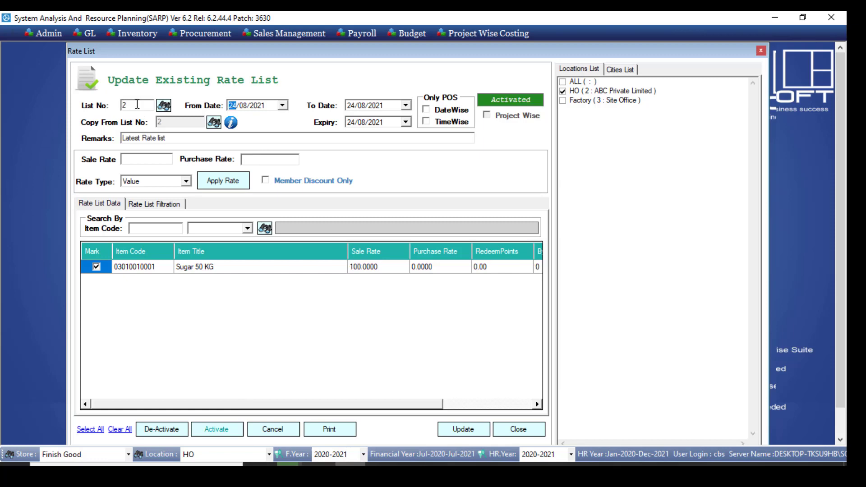
Set the sale rate of Sugar 50 KG to 200, update the rate list, and close the form
click(386, 266)
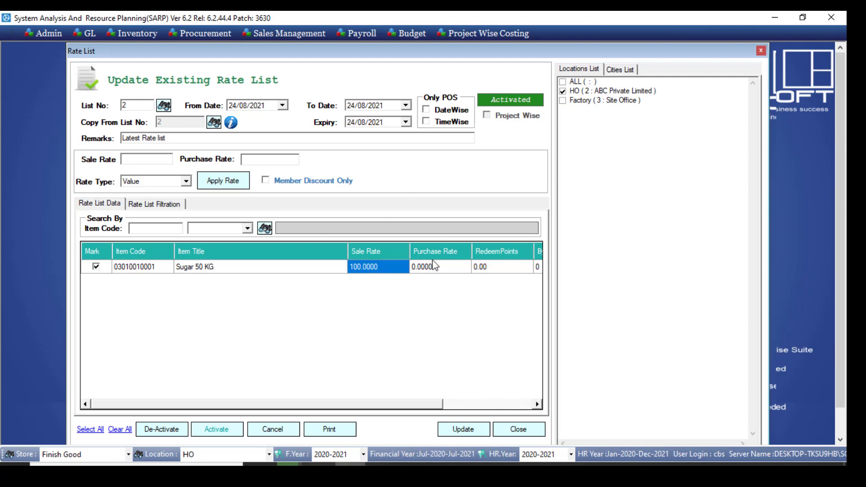
click(385, 267)
text(200)
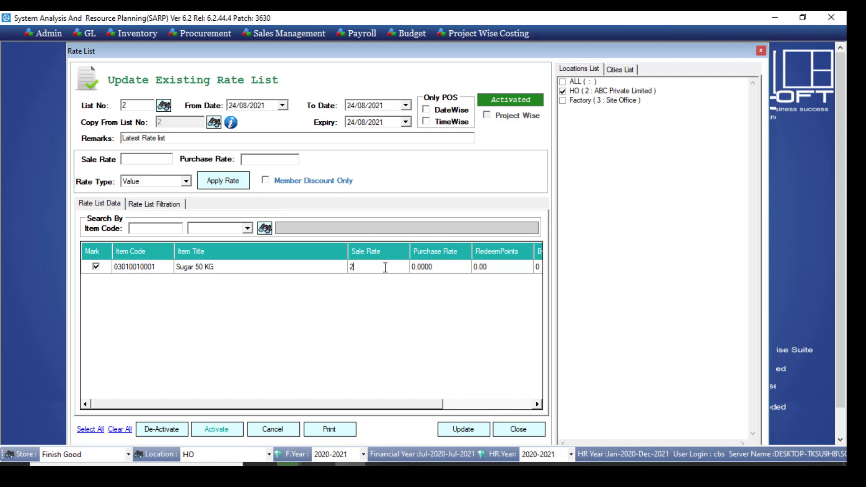
click(473, 433)
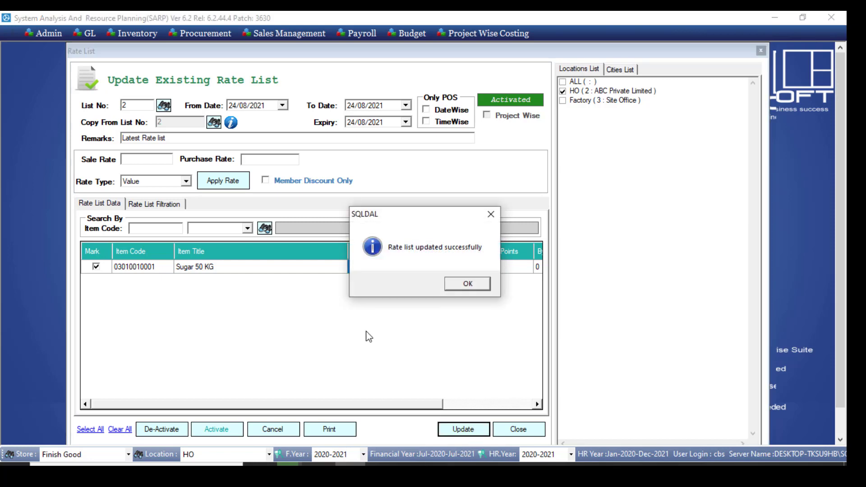
click(467, 283)
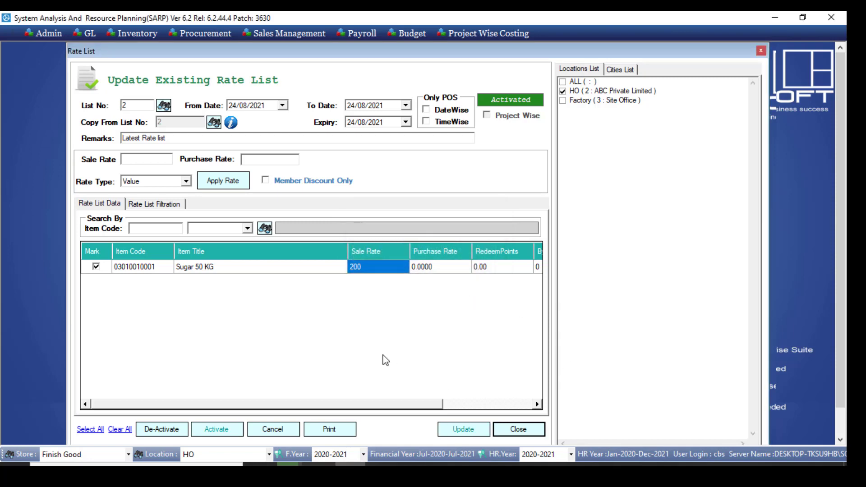
click(518, 429)
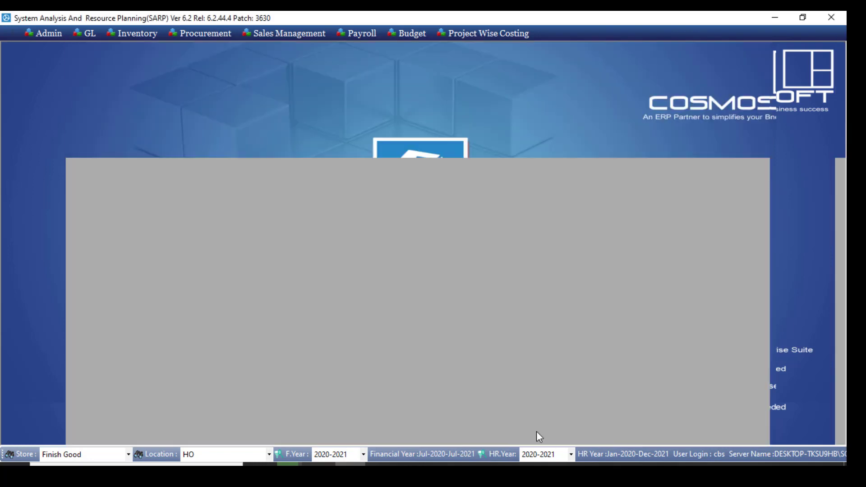
Open the Link Party With Rate List form to view the customers available for linking
click(288, 33)
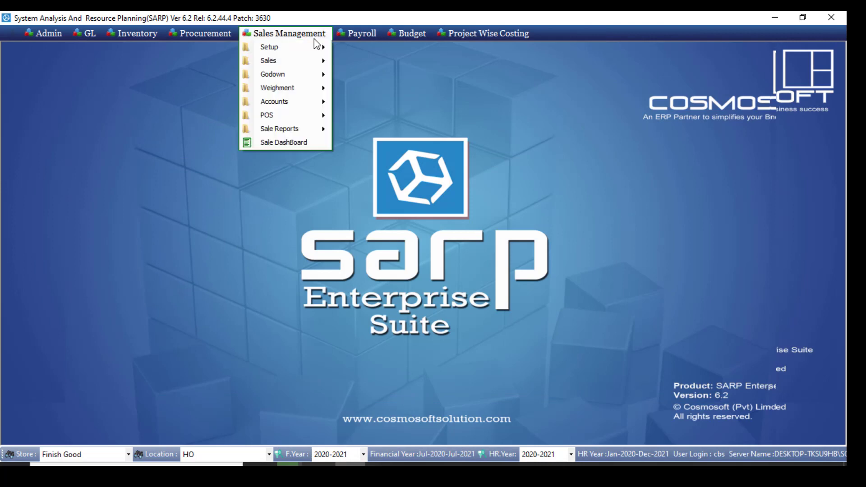
mouse_move(314, 66)
mouse_move(307, 48)
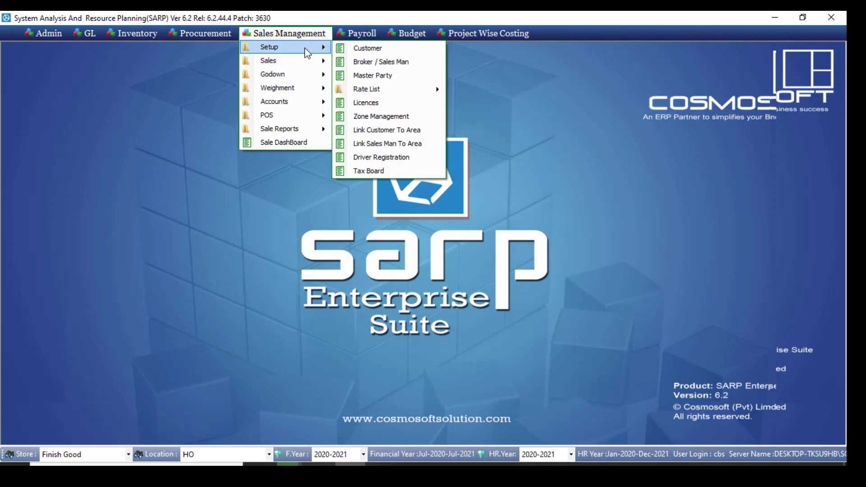
mouse_move(406, 89)
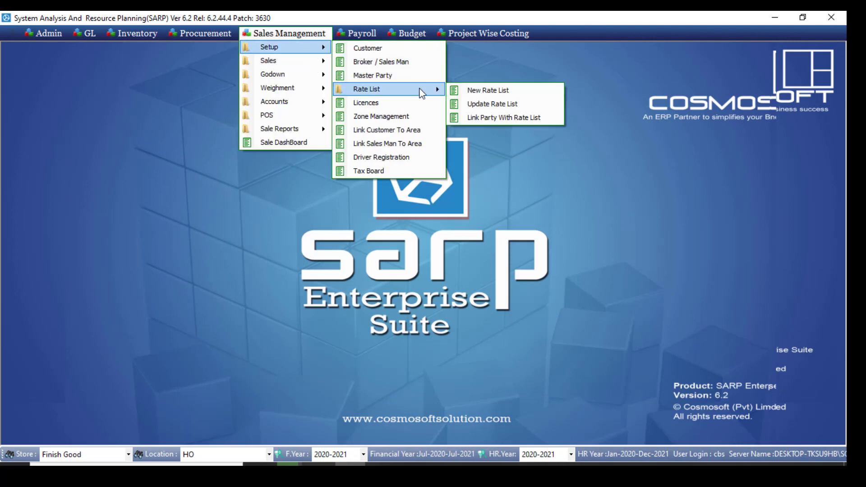
click(504, 118)
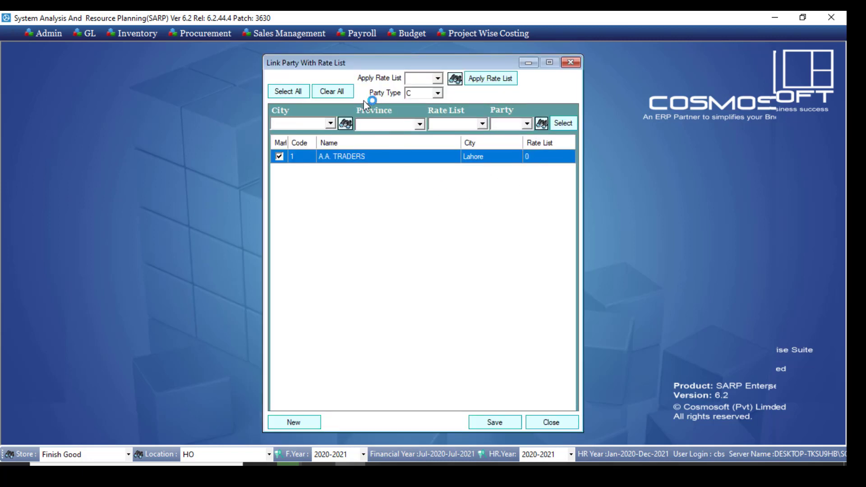
Load the customer with party code 1 in Customer Registration and assign rate list 2 to it
click(302, 36)
mouse_move(303, 50)
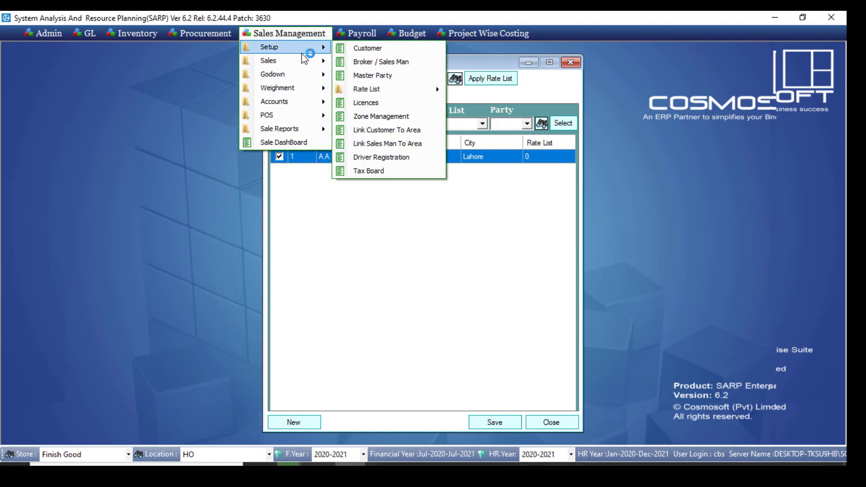
click(361, 47)
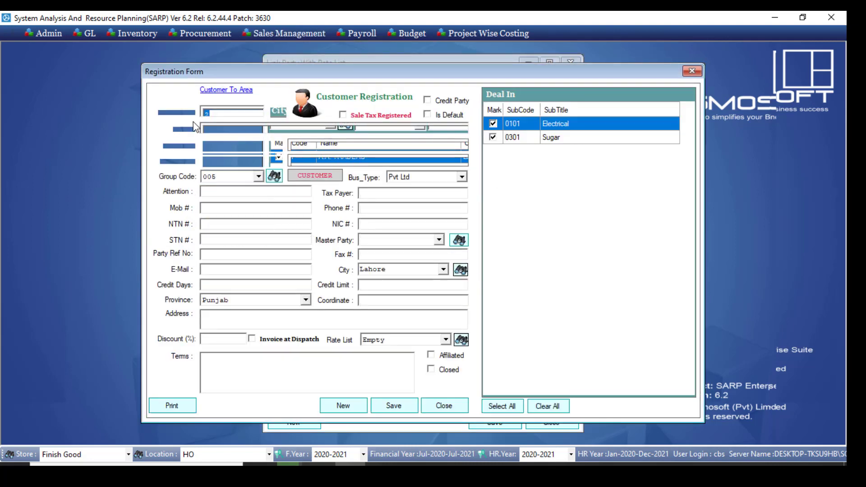
text(1)
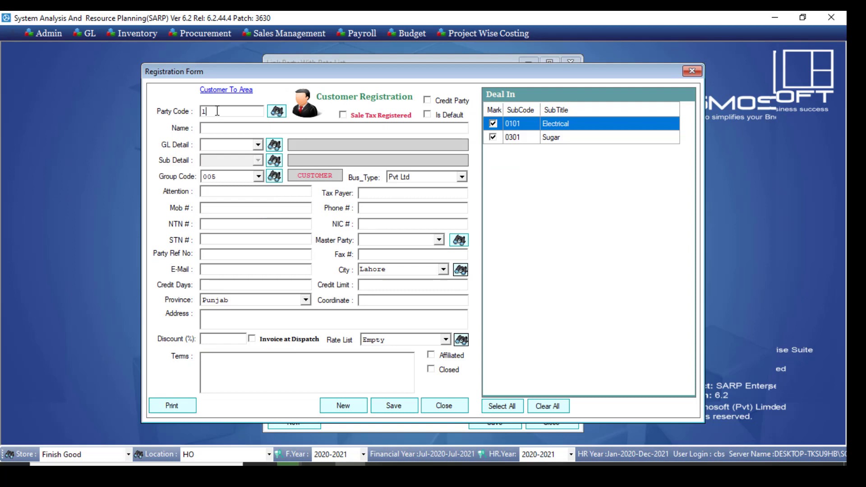
key(Return)
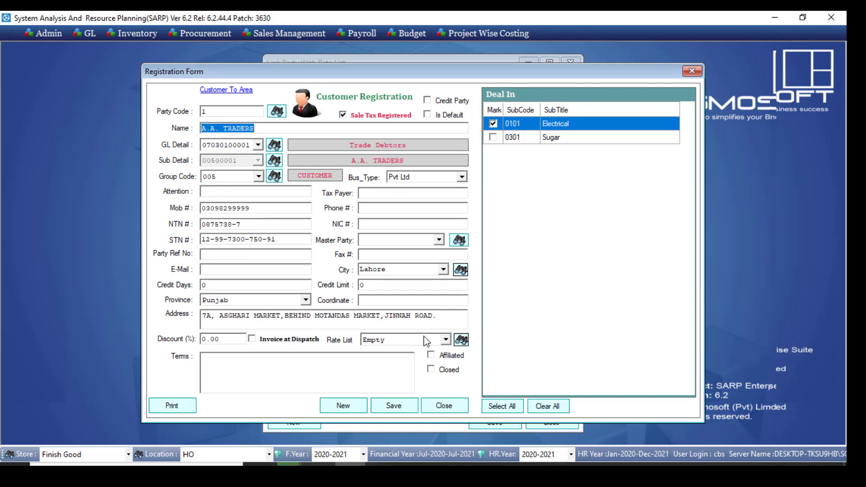
click(461, 339)
double_click(380, 195)
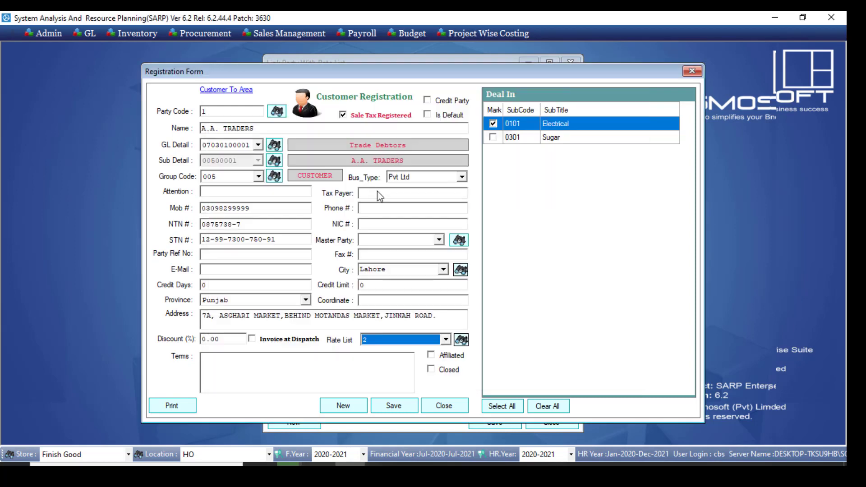
Save the customer record with its assigned rate list and close the registration form
click(402, 408)
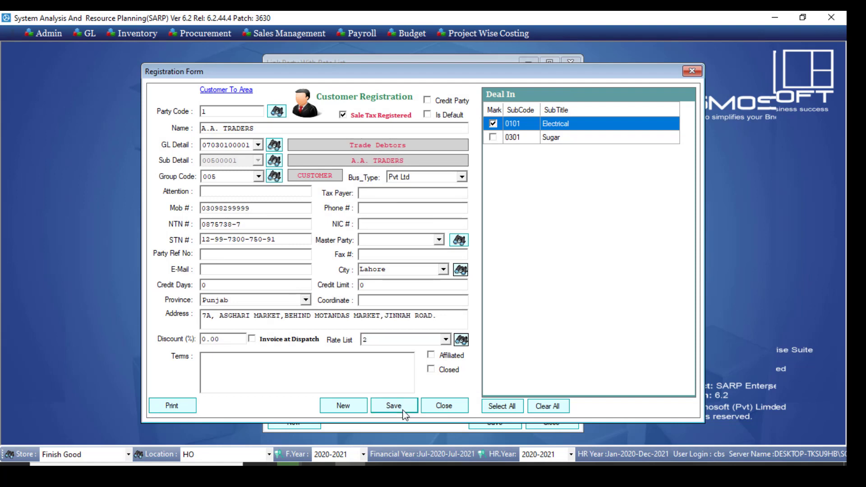
click(508, 283)
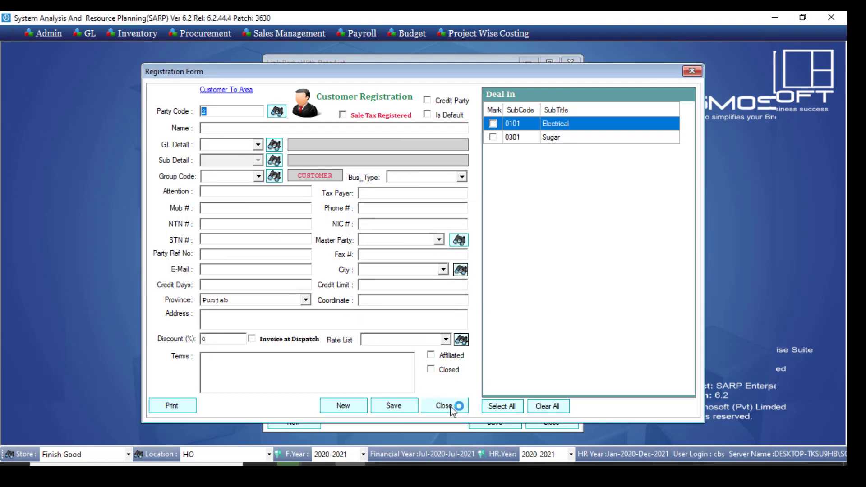
click(452, 407)
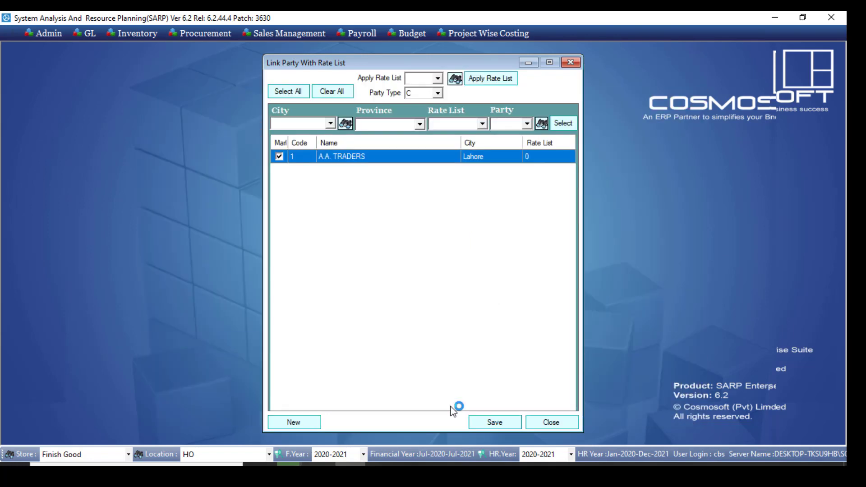
Filter the parties by city Lahore, apply rate list 2 to A.A. TRADERS, and save the link
click(330, 123)
click(322, 144)
click(567, 128)
click(496, 79)
click(501, 428)
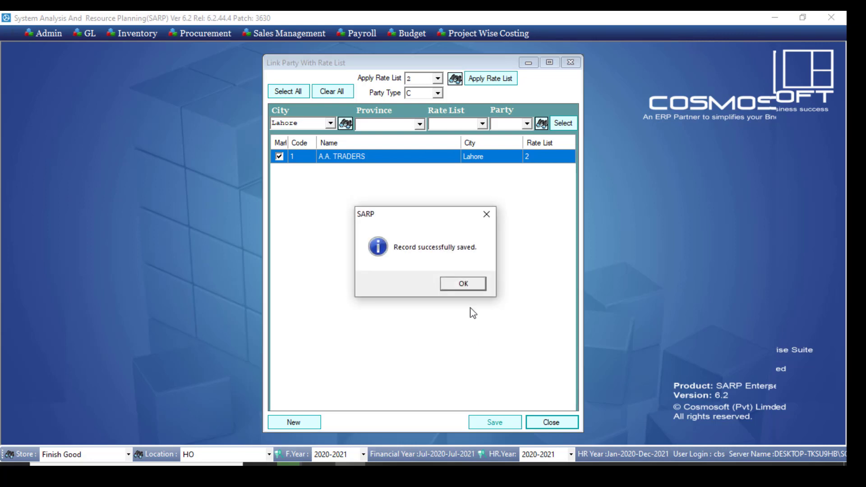
click(459, 285)
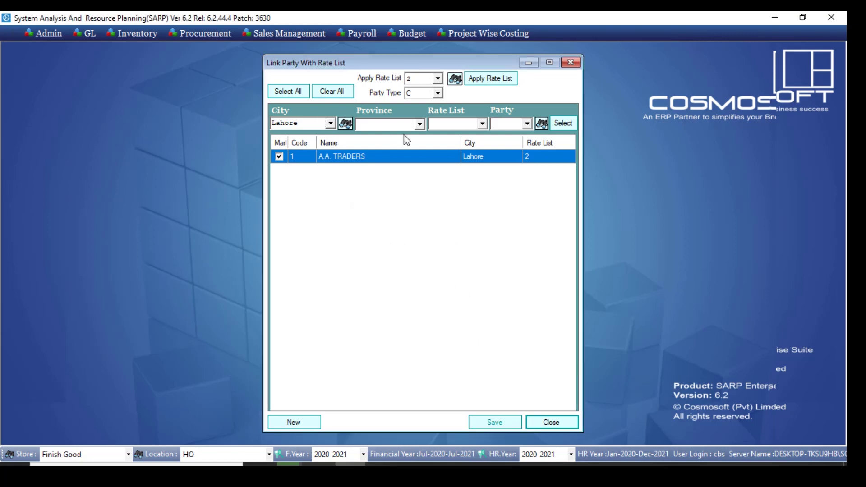
View the province, rate list and party filter options, and close the Link Party With Rate List form
click(419, 125)
click(480, 125)
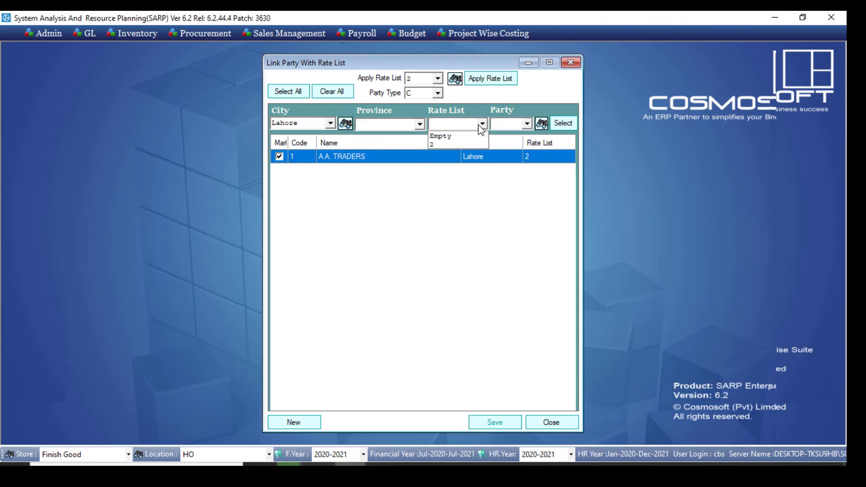
click(481, 125)
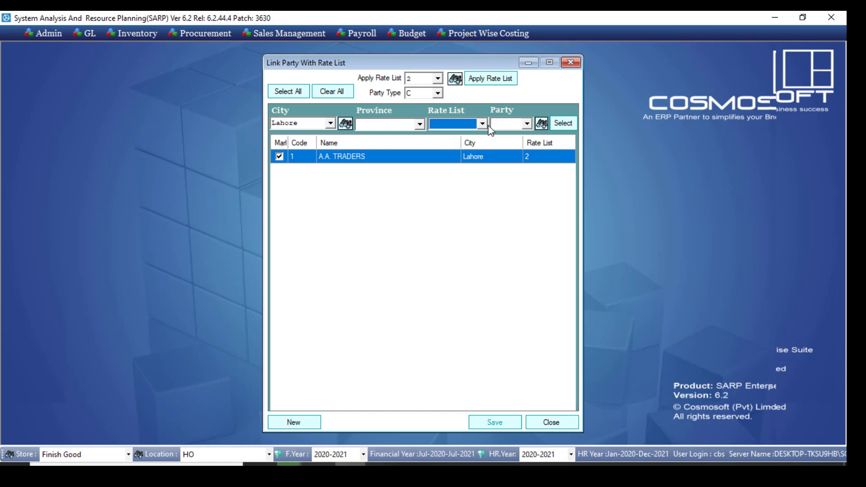
click(526, 124)
click(527, 127)
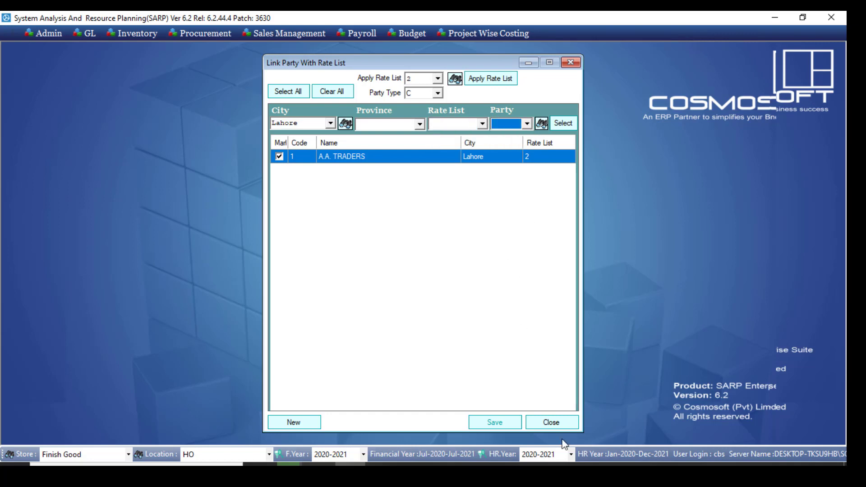
click(545, 423)
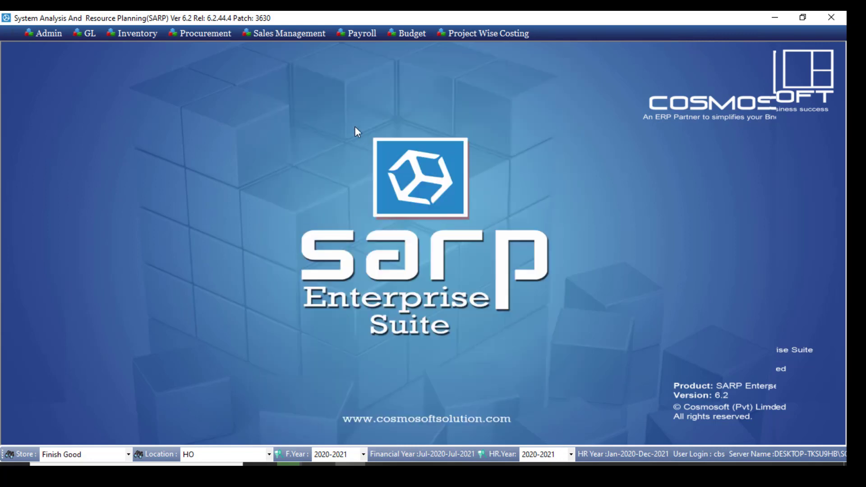
Open the customer licences form and set the licence type of A.A. TRADERS to DTRE #
click(309, 34)
mouse_move(293, 47)
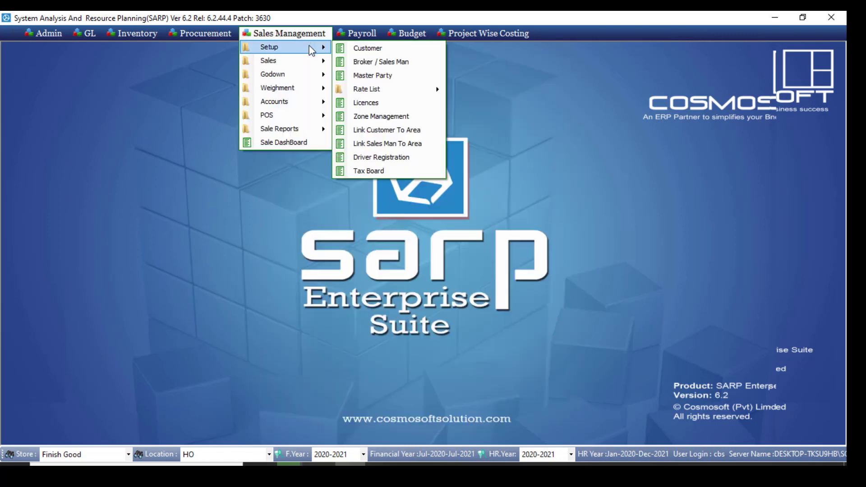
click(385, 104)
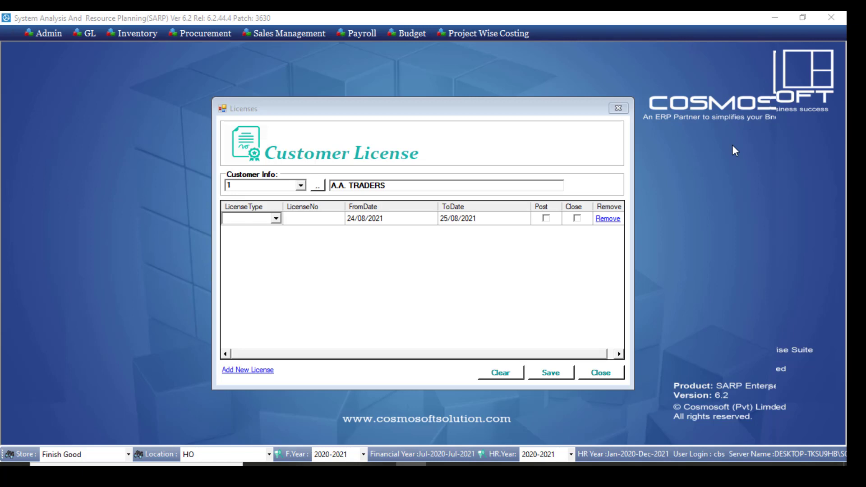
click(277, 219)
click(277, 220)
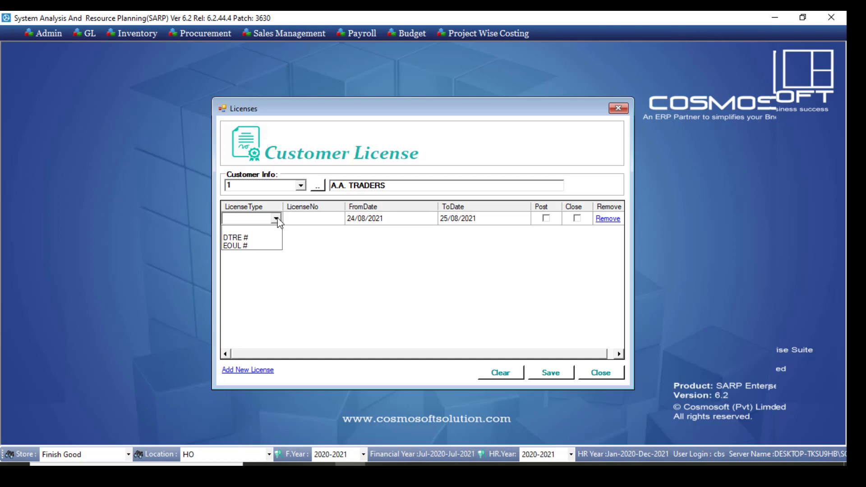
click(253, 238)
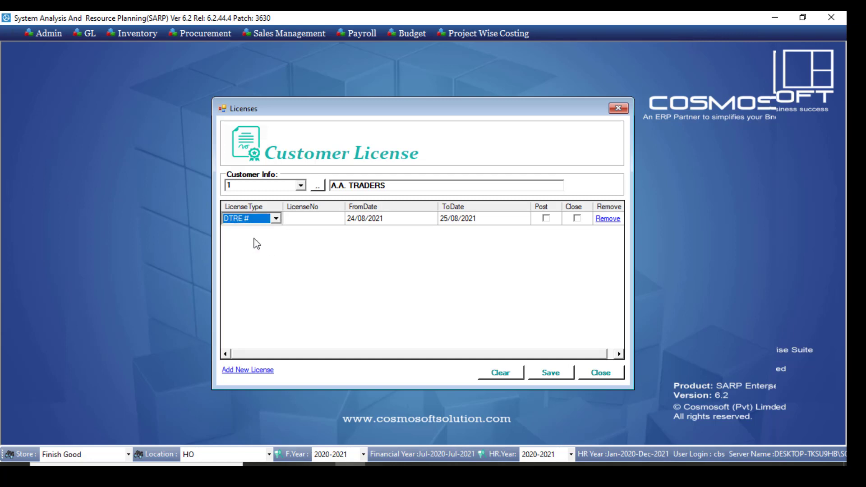
Enter the licence number for the DTRE # licence, mark it as posted, and save it
click(312, 221)
click(313, 220)
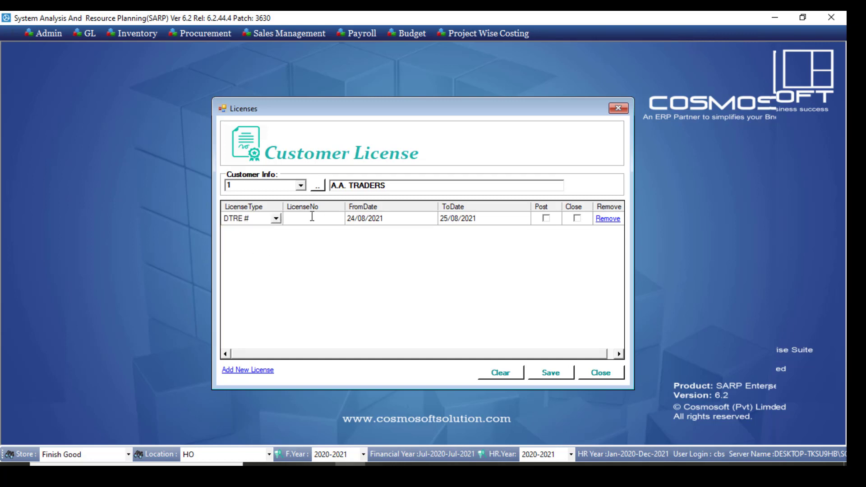
text(32323)
click(377, 218)
click(453, 219)
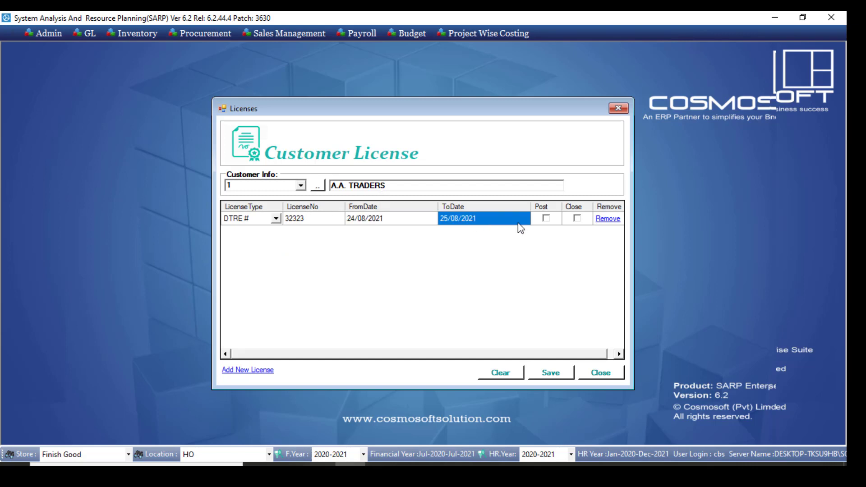
click(546, 218)
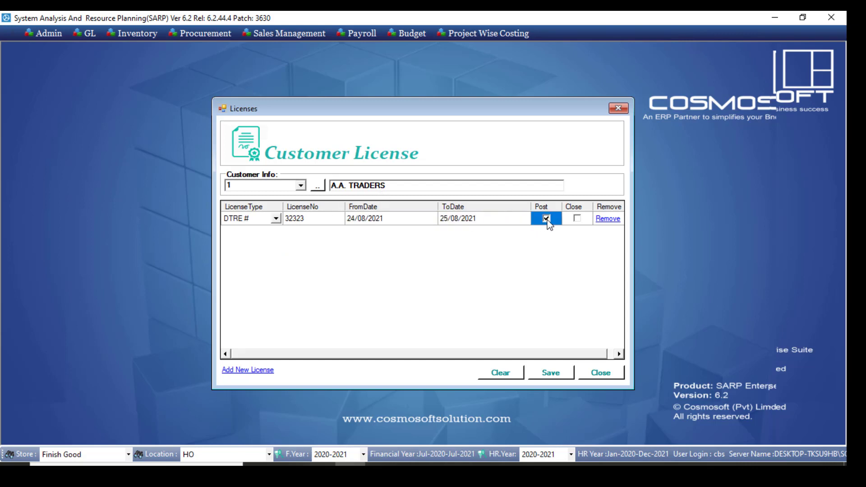
click(556, 376)
click(546, 373)
click(446, 278)
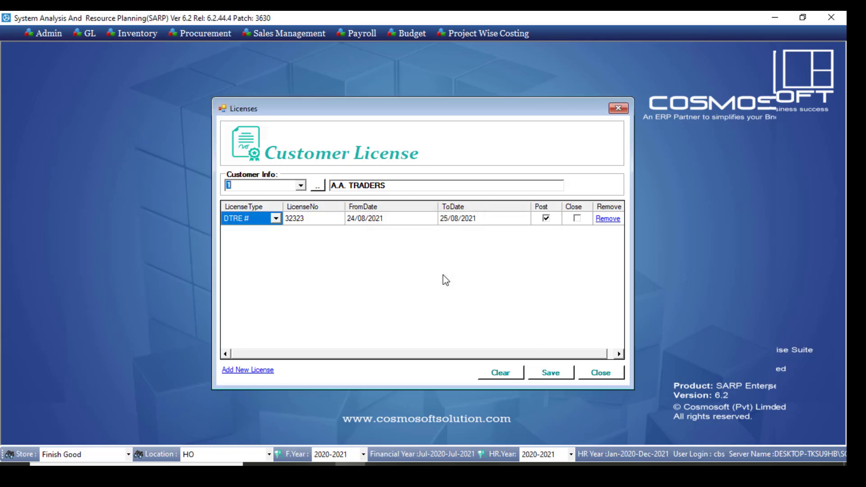
Look over the saved licence's type and number fields, and close the Customer License form
click(266, 220)
click(286, 223)
click(273, 219)
click(599, 372)
Open the Zone Management form and load zone 01, Lahore, from the zone lookup
click(288, 33)
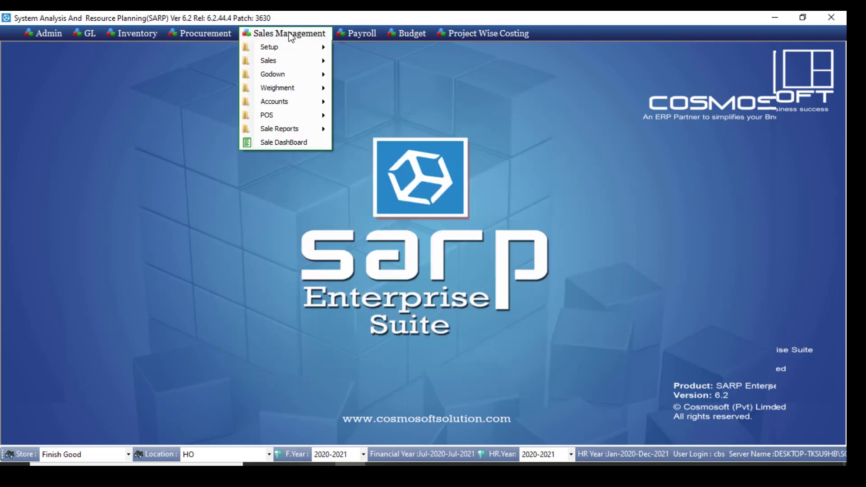
mouse_move(299, 50)
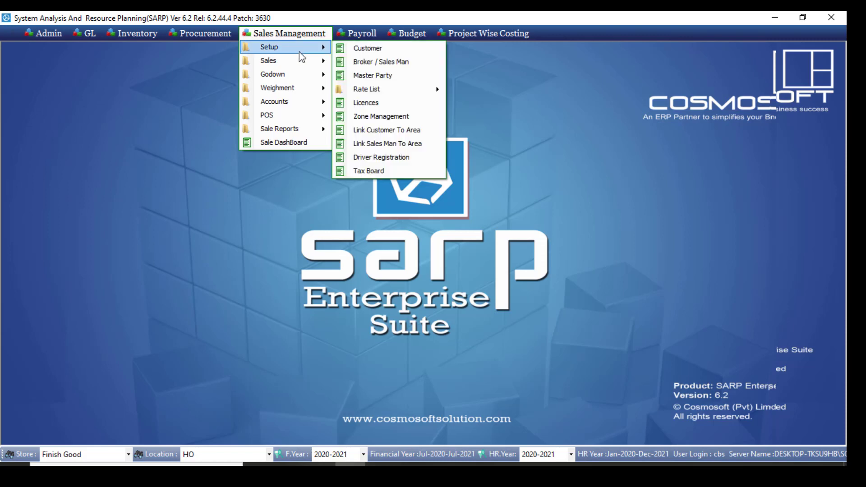
click(406, 116)
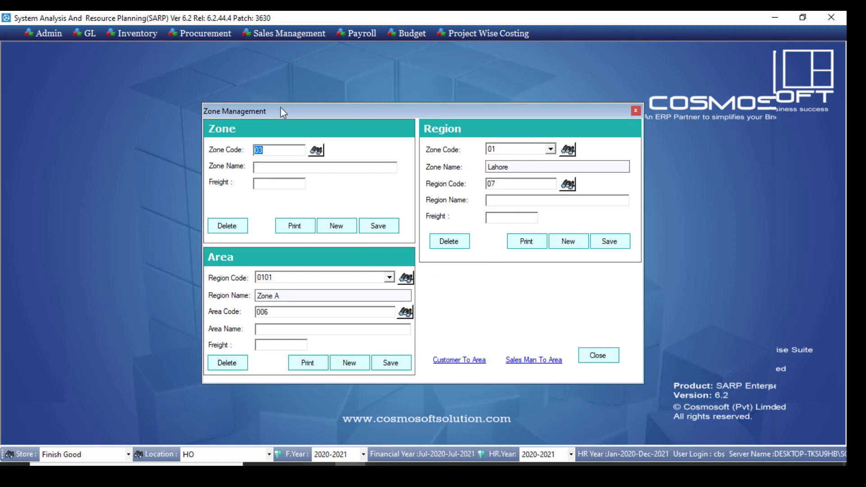
drag(280, 110, 259, 85)
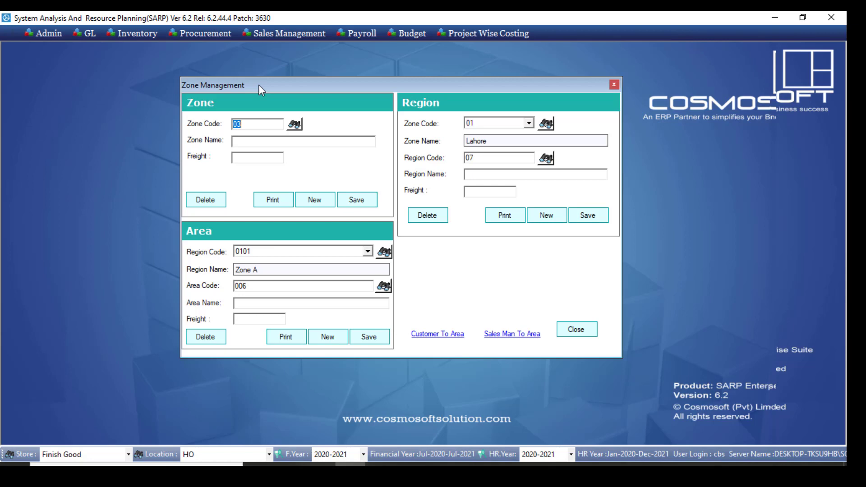
click(299, 126)
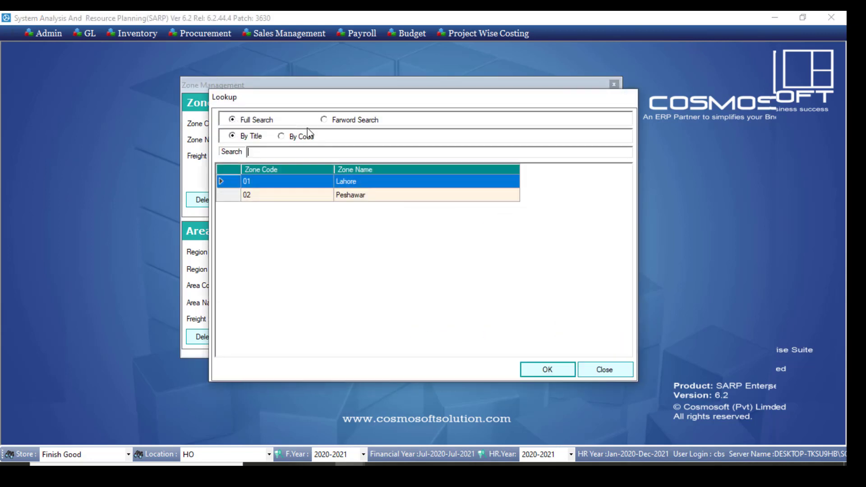
double_click(334, 183)
key(Tab)
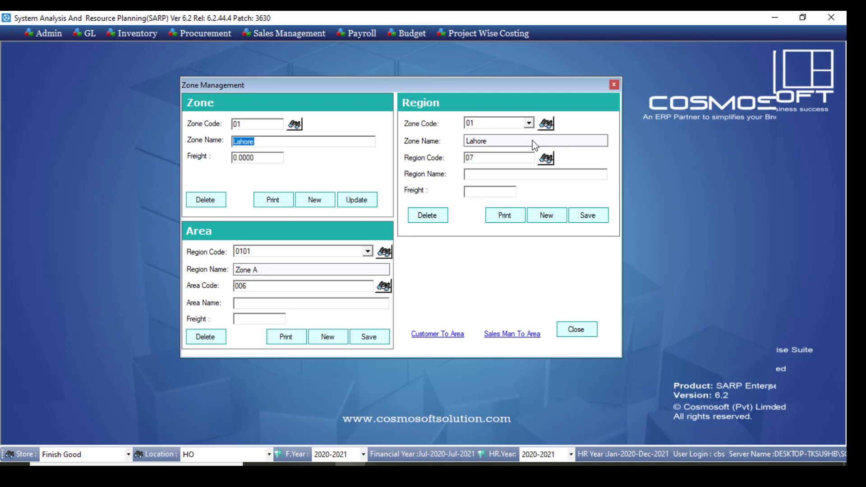
Load region 0101, Zone A, from the region lookup to view its details
click(546, 160)
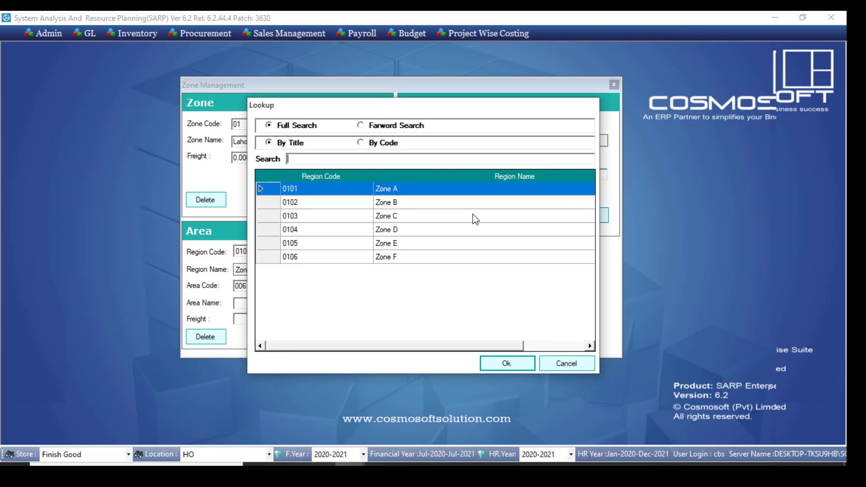
double_click(430, 193)
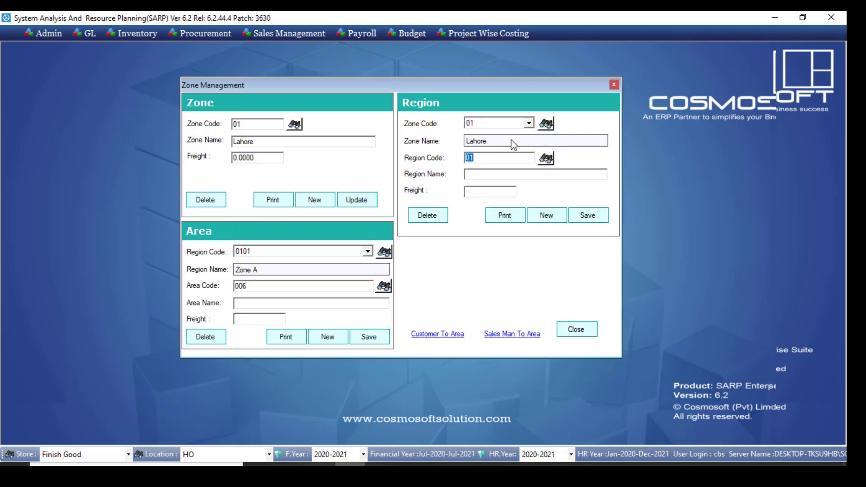
click(496, 175)
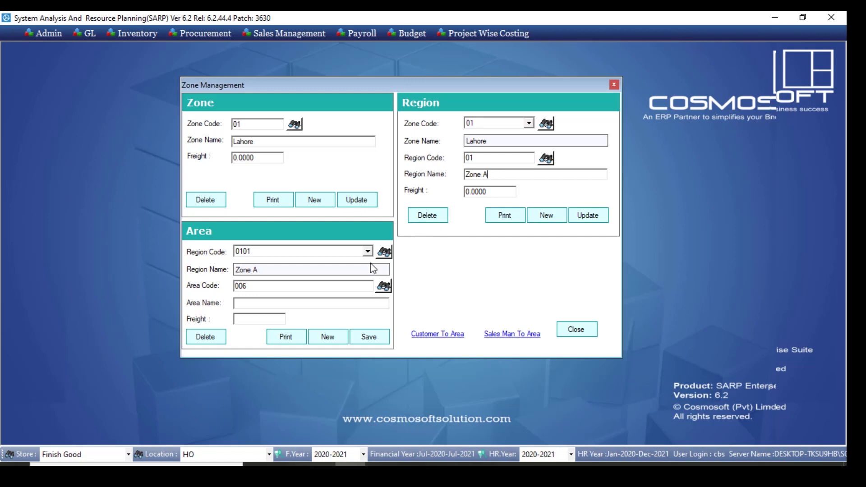
Load area 0101005, Shadbagh, from the area lookup and close the Zone Management form
click(383, 286)
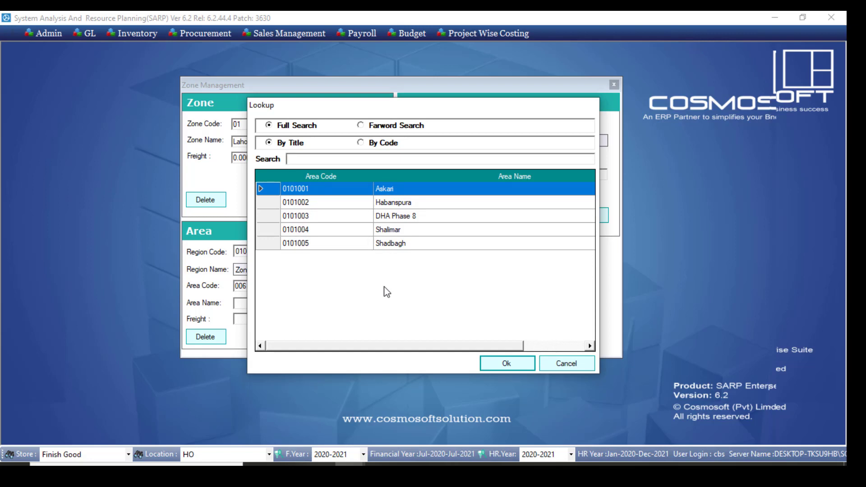
double_click(332, 246)
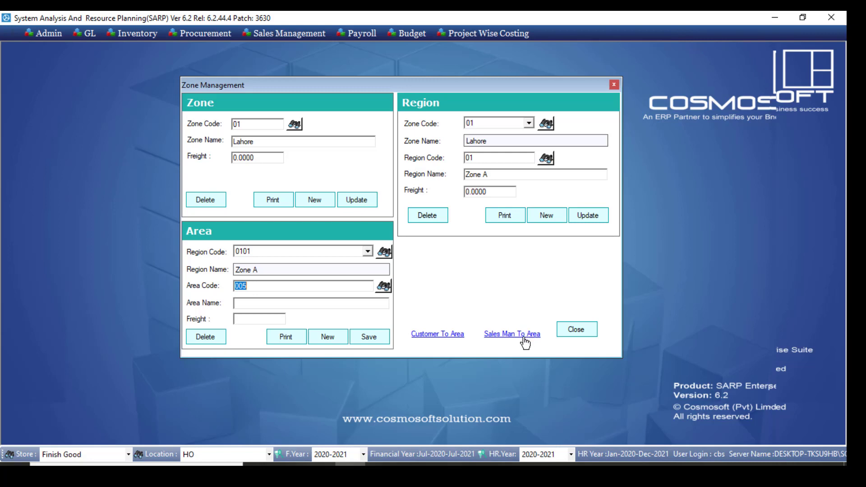
click(585, 329)
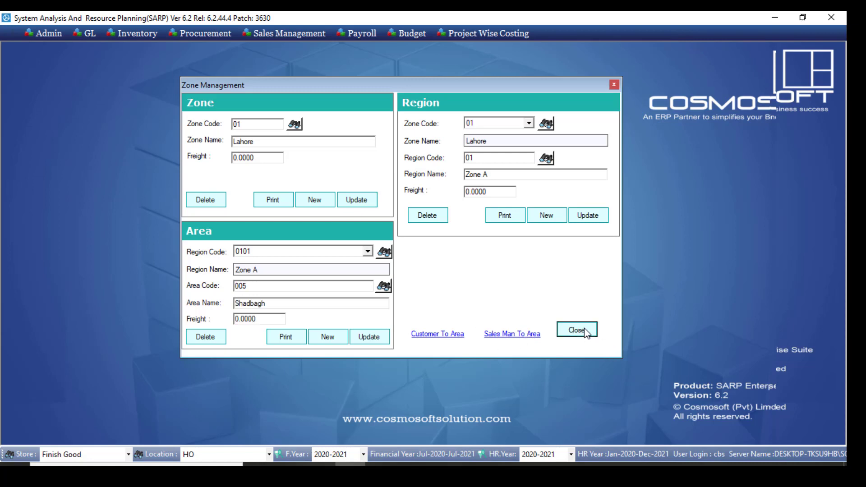
click(584, 331)
Open the Link Customer To Area form and set the area of A.A. TRADERS to Askari
click(311, 33)
mouse_move(305, 47)
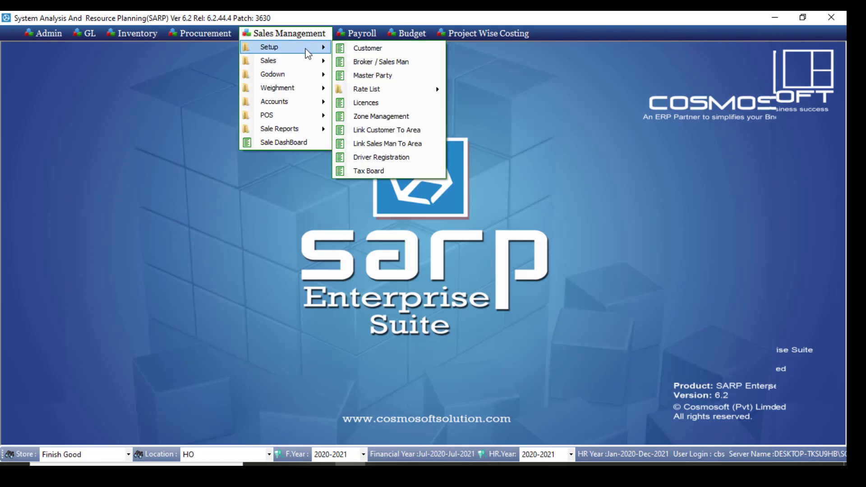
click(415, 133)
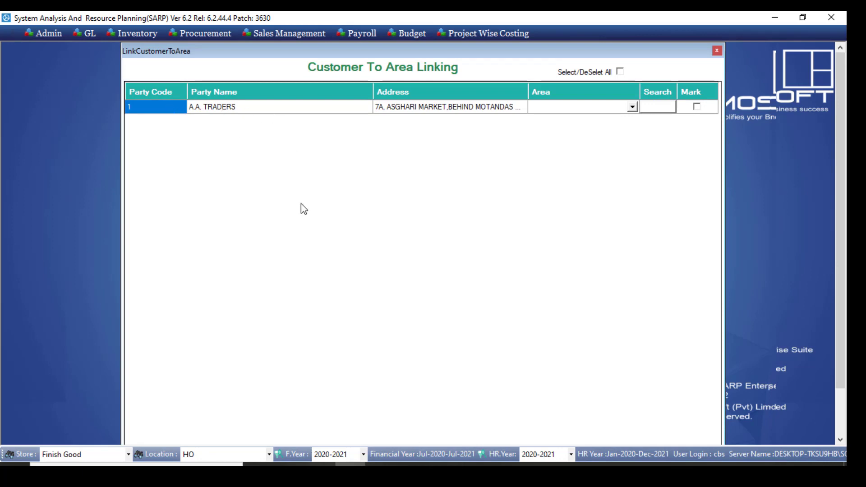
click(632, 107)
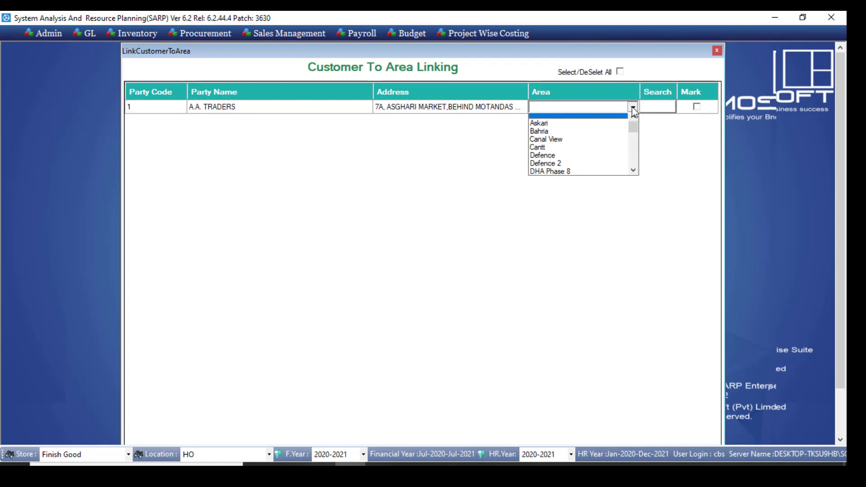
click(589, 125)
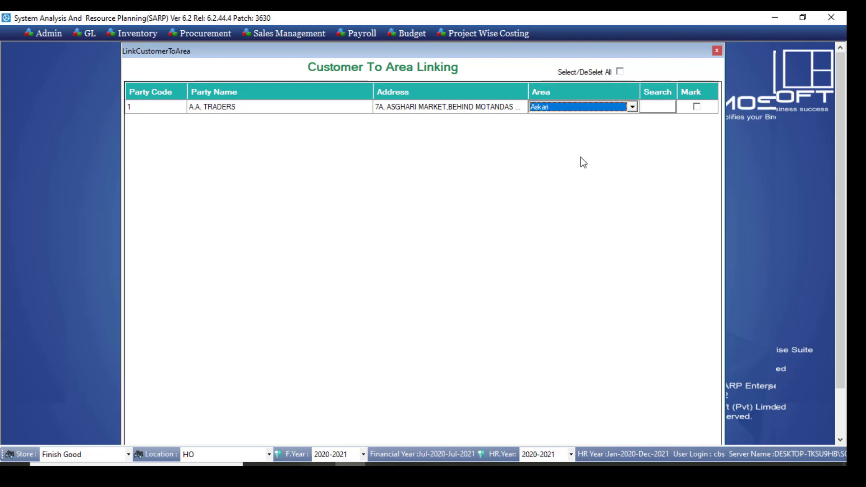
Mark the A.A. TRADERS row and save its link to the Askari area
click(696, 107)
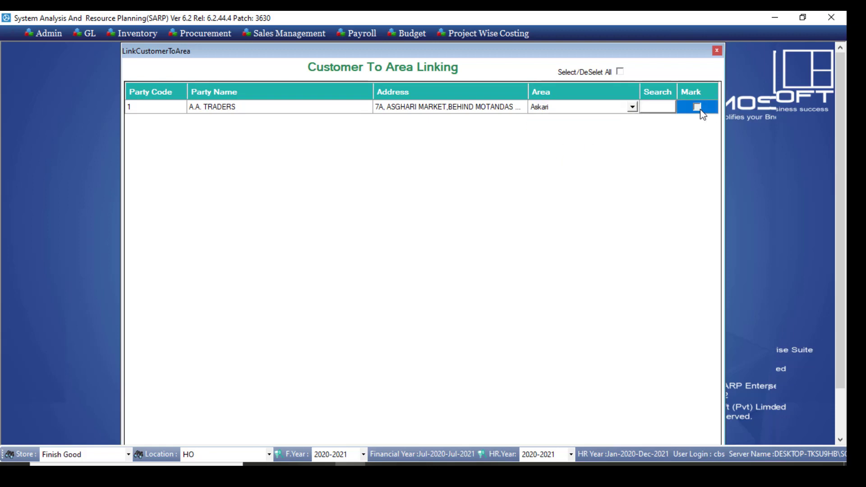
drag(834, 155, 832, 202)
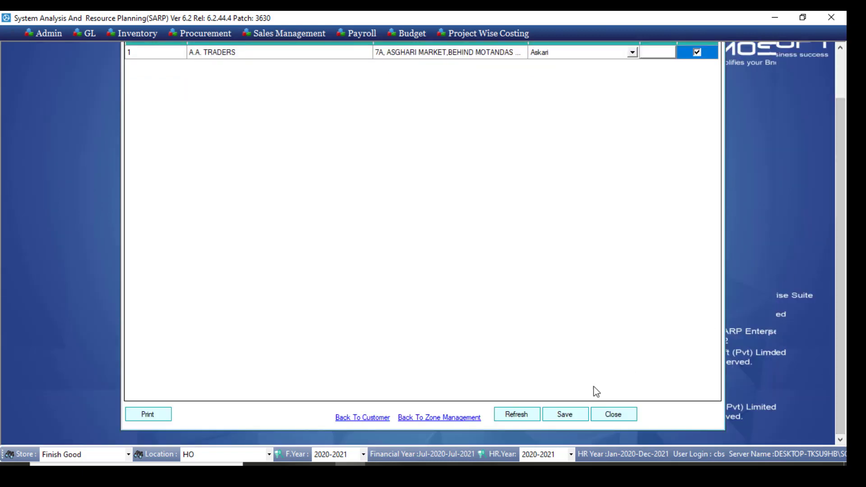
click(566, 415)
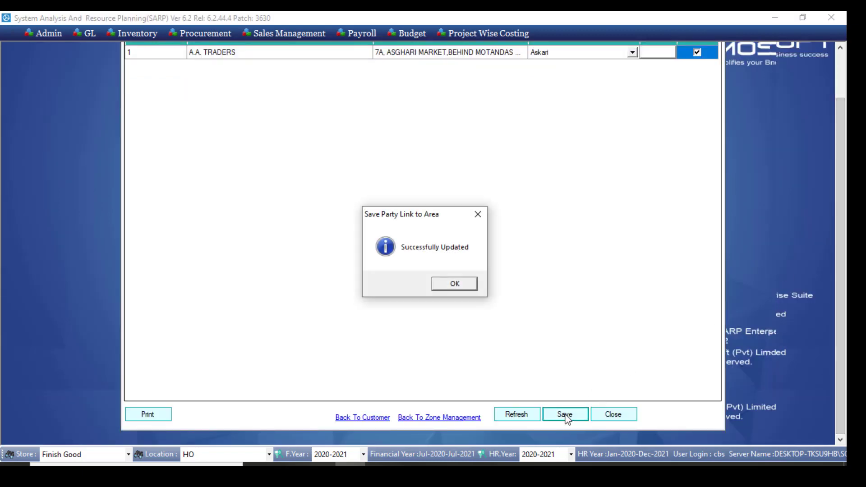
click(451, 286)
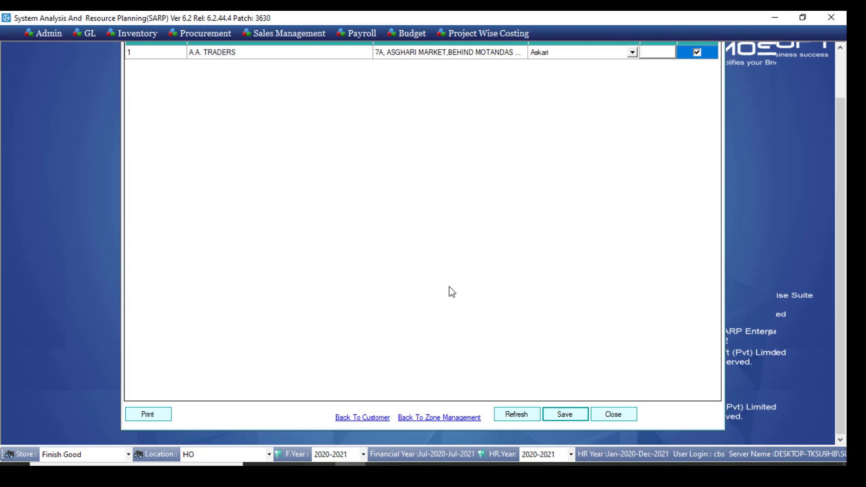
Open the Sales Man To Area form from Zone Management and choose A.T.A.ENTERPRISES as the sales man for Askari
click(435, 417)
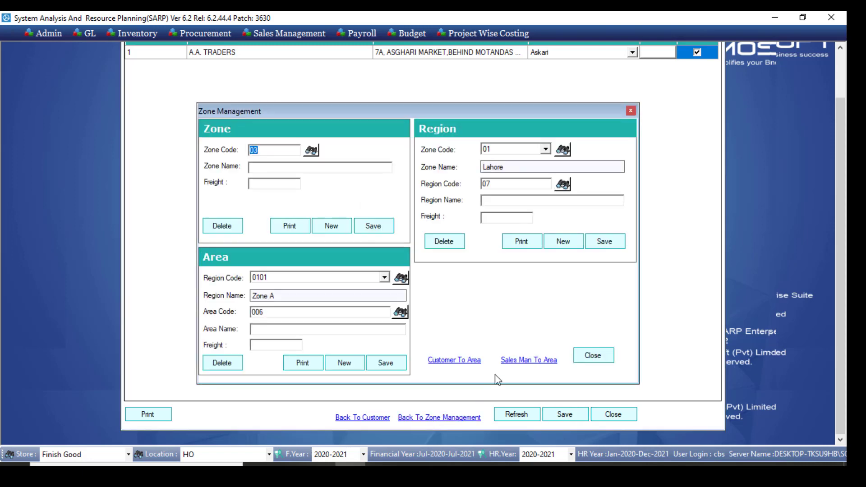
click(516, 360)
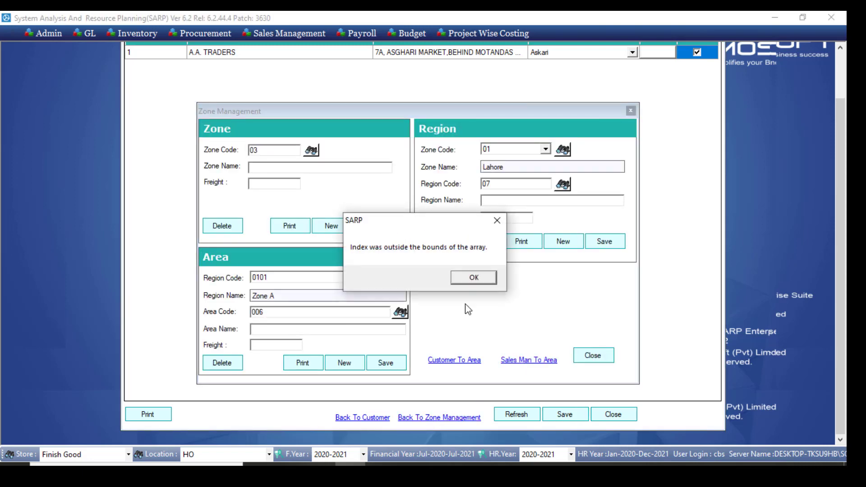
click(479, 277)
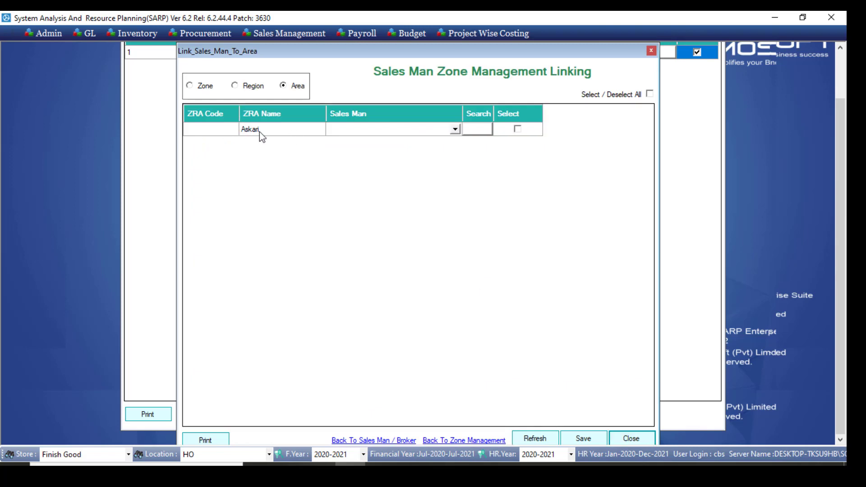
click(395, 131)
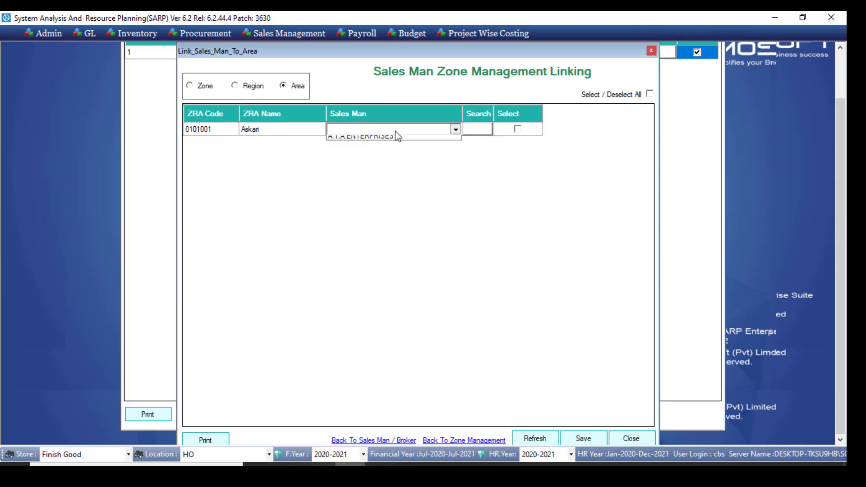
click(397, 149)
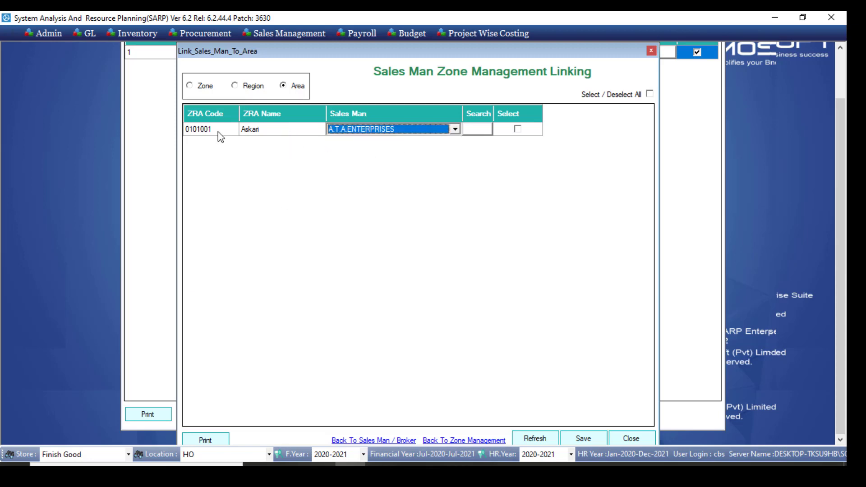
View the sales man linking list by zone, by region and again by area, and close the form
click(195, 90)
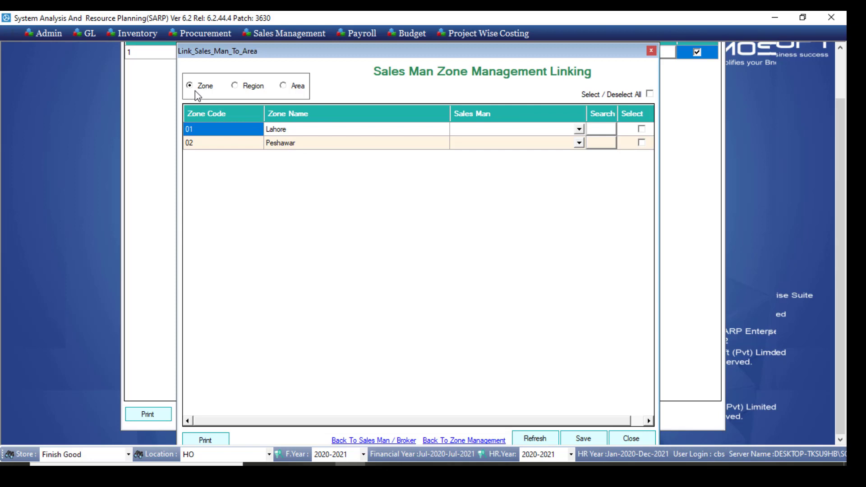
click(251, 88)
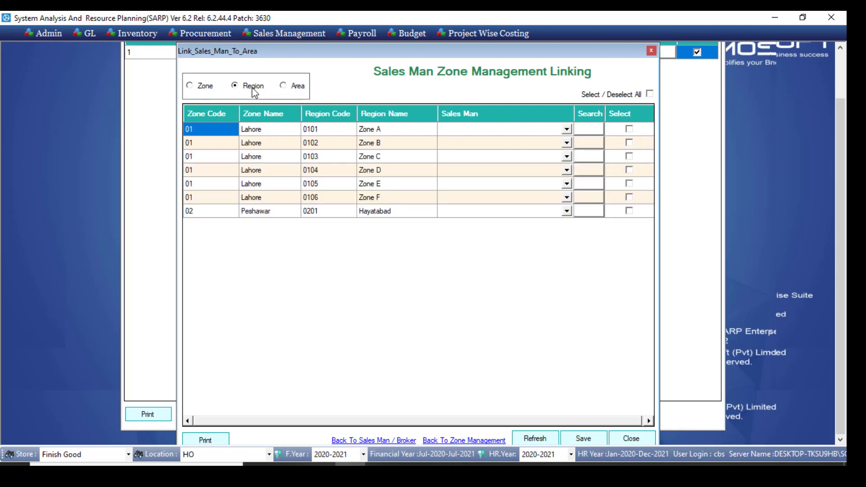
click(294, 86)
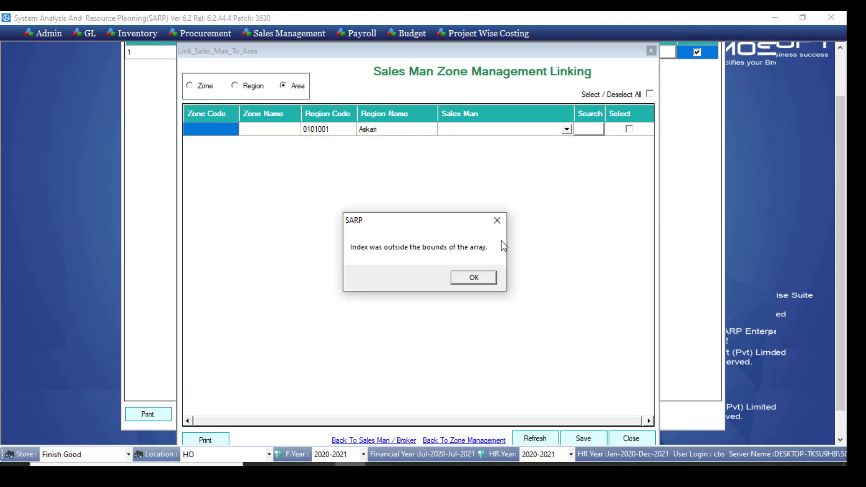
click(498, 220)
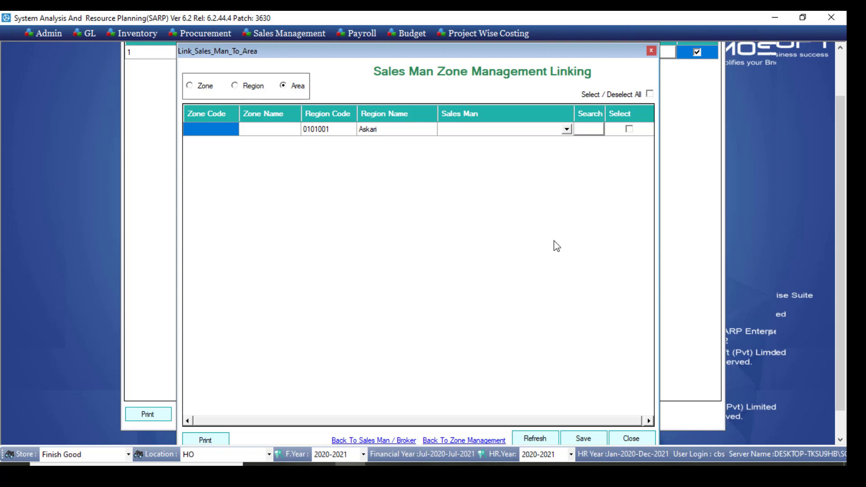
click(621, 439)
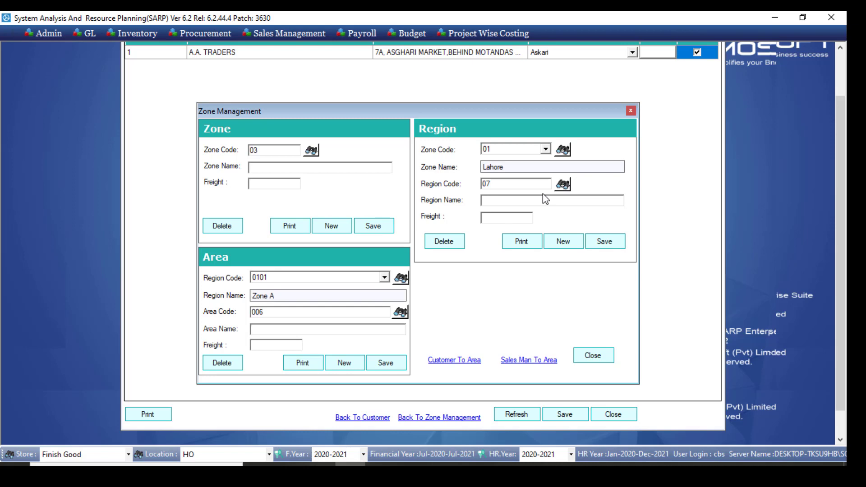
Open the Driver Registration form and close the Zone Management form behind it
click(283, 164)
click(296, 34)
mouse_move(301, 53)
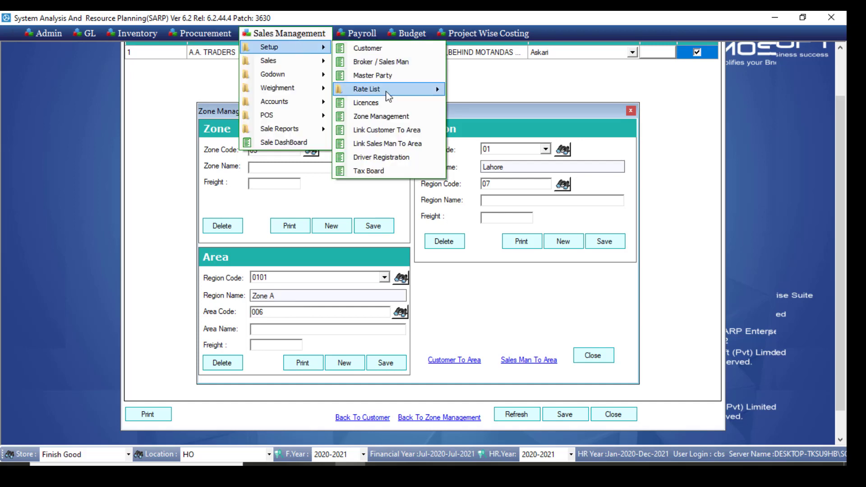
click(415, 158)
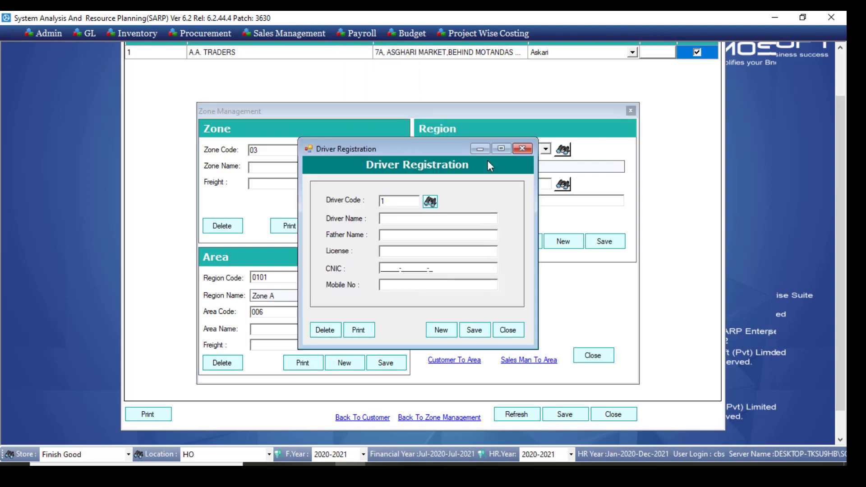
click(631, 111)
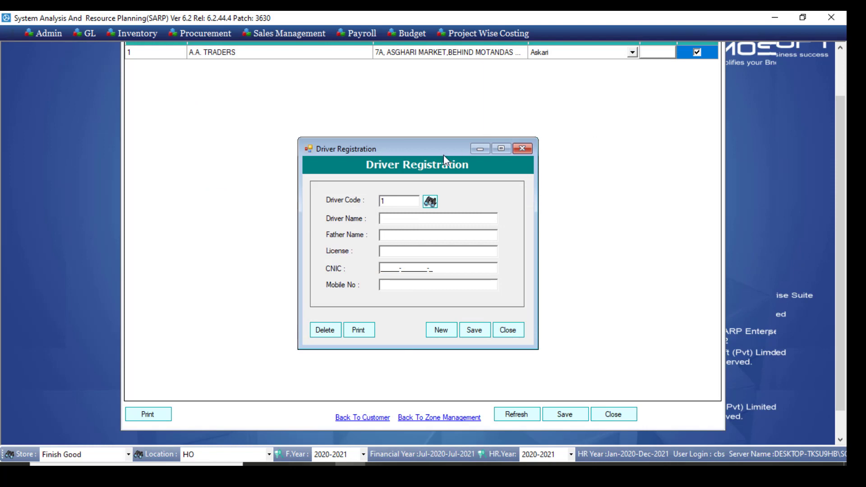
drag(425, 144, 423, 128)
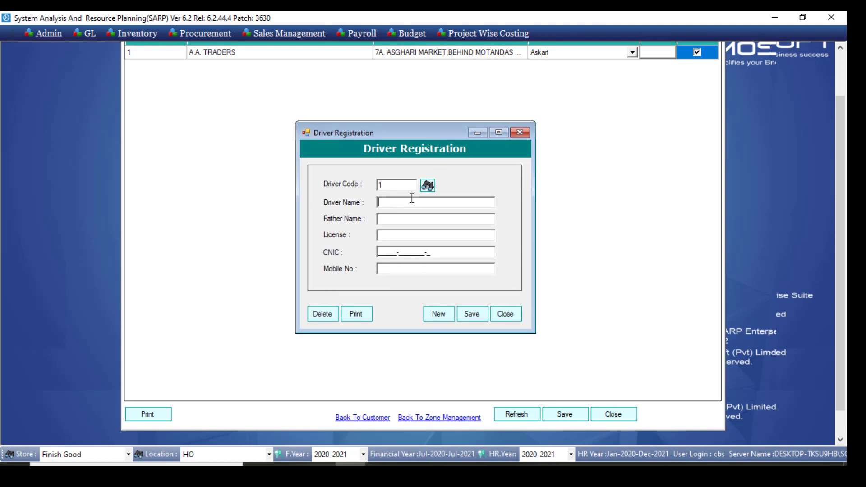
Enter Test as both driver name and father name, and fill in the driver's license number, CNIC and mobile number
text(Test)
click(408, 220)
text(Test)
text(23232323)
click(434, 251)
text(12121-)
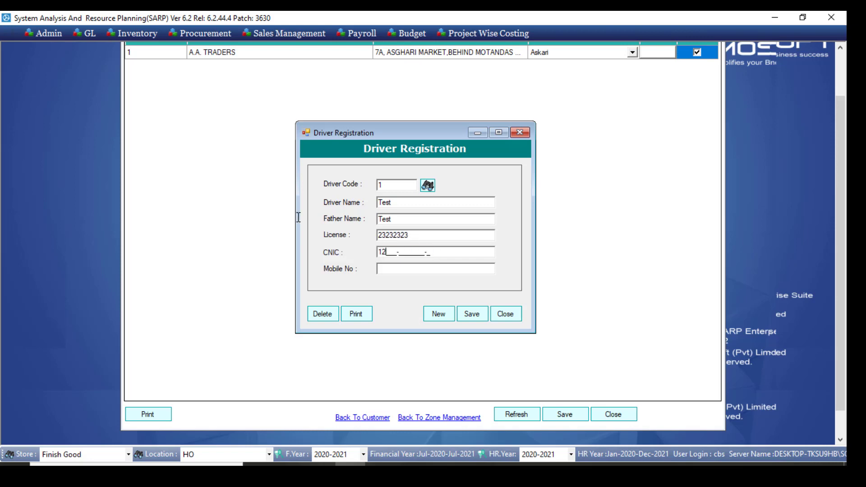
text(2121212-1)
click(405, 269)
text(4545454545)
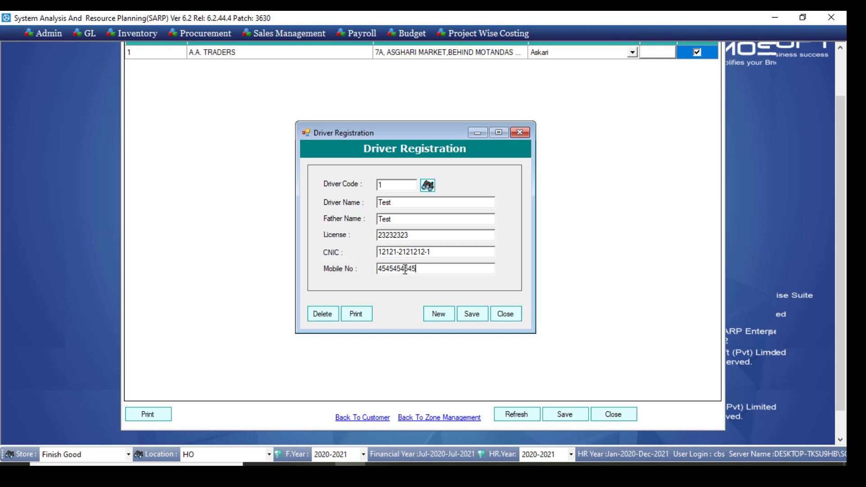
Save the driver record and close the Driver Registration form
click(469, 317)
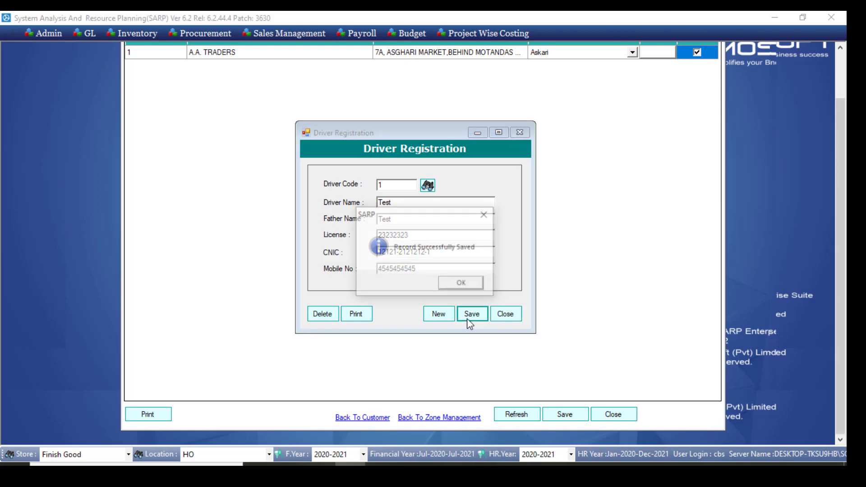
click(462, 284)
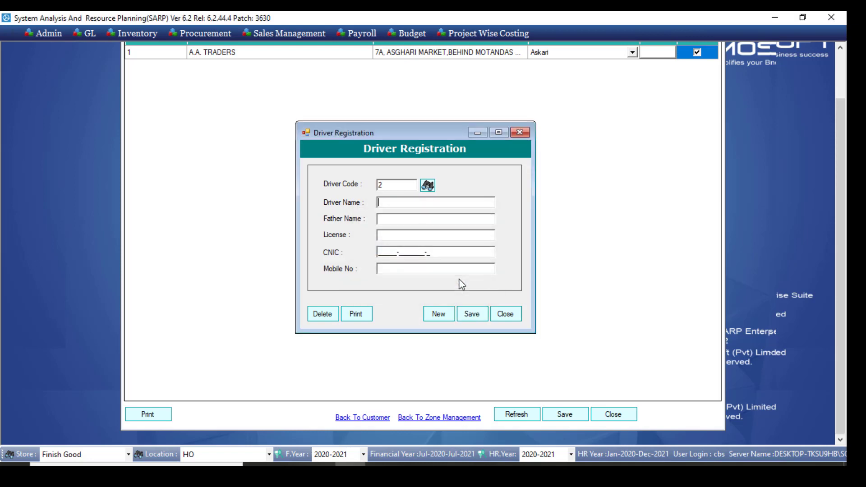
click(512, 321)
Open the Dispatch Order form from the Godown section and check the driver name list for the registered driver
click(374, 34)
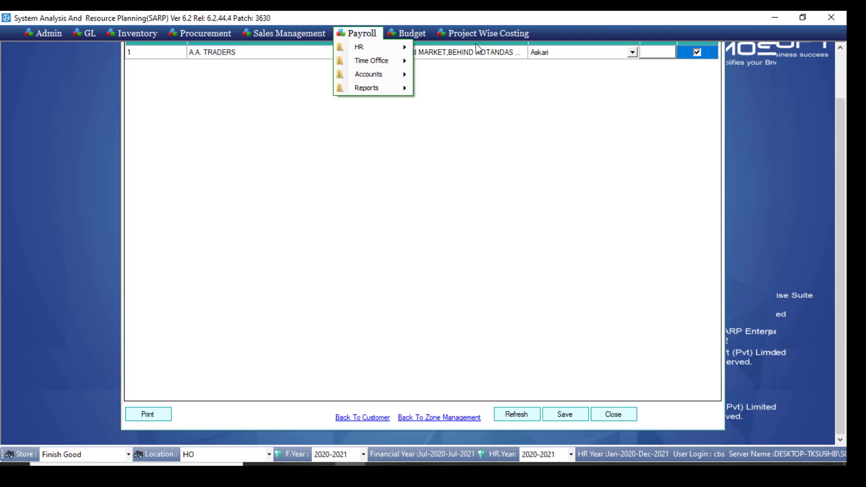
click(356, 33)
click(319, 36)
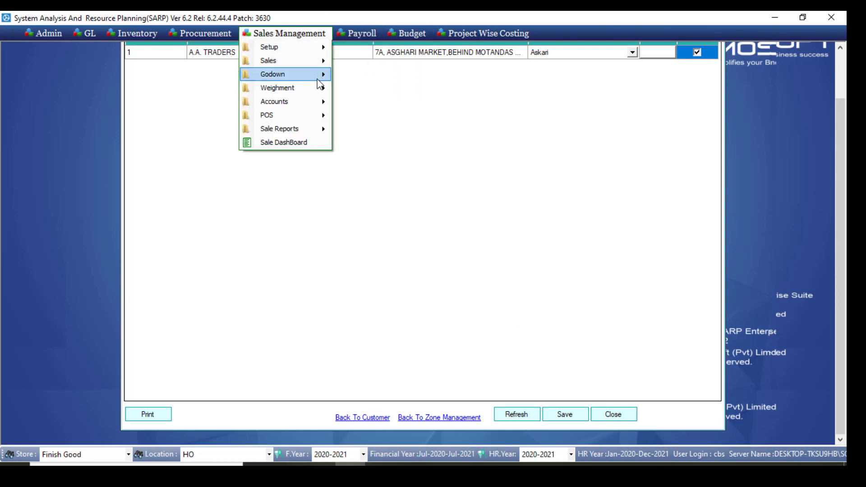
mouse_move(319, 82)
click(375, 75)
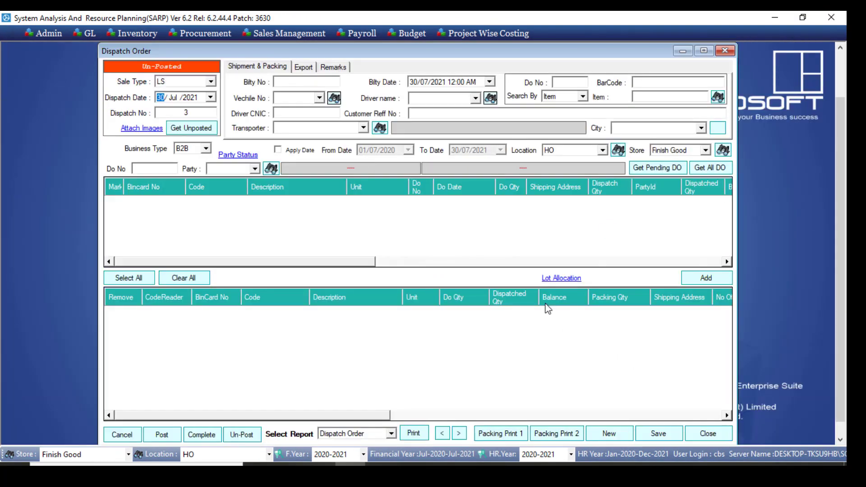
click(476, 98)
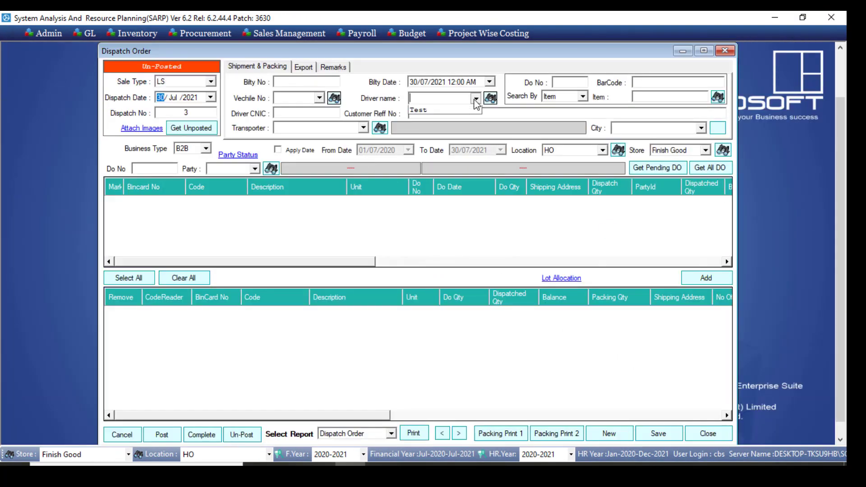
click(491, 114)
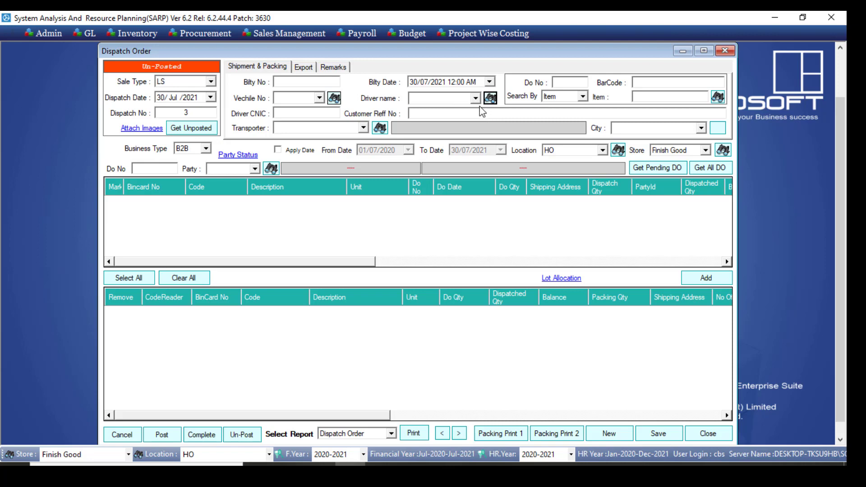
Leave the Dispatch Order form and close the Customer To Area Linking form
click(308, 36)
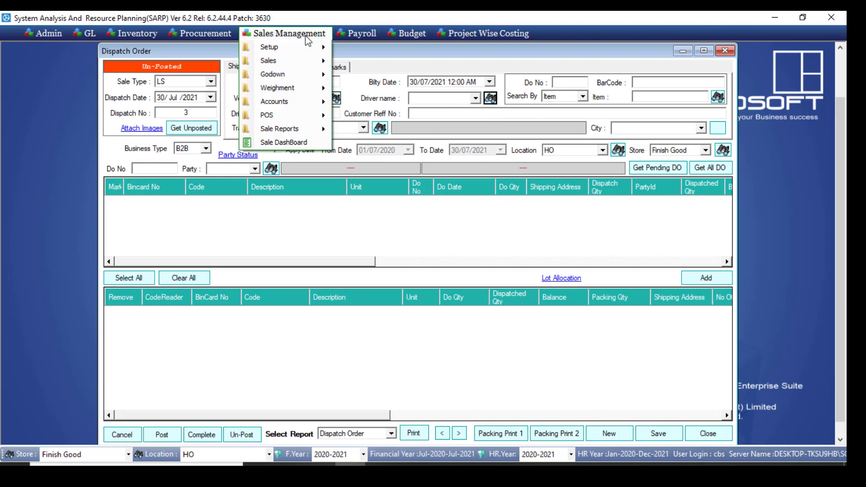
mouse_move(316, 48)
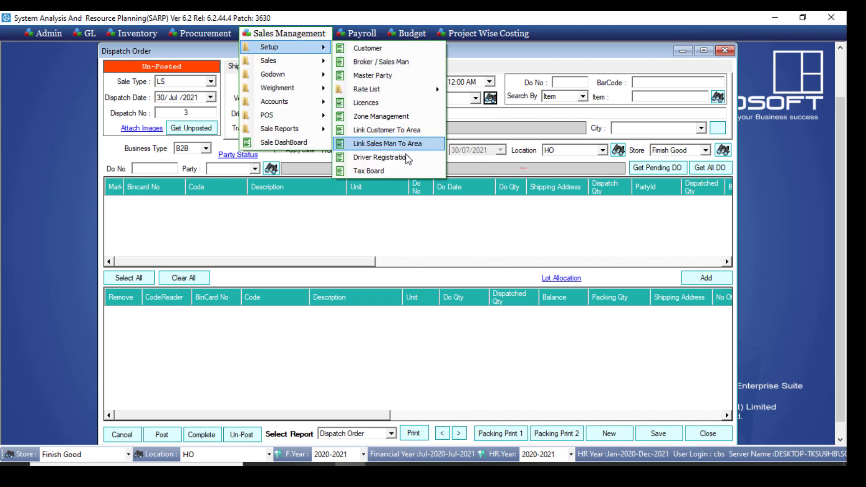
click(401, 170)
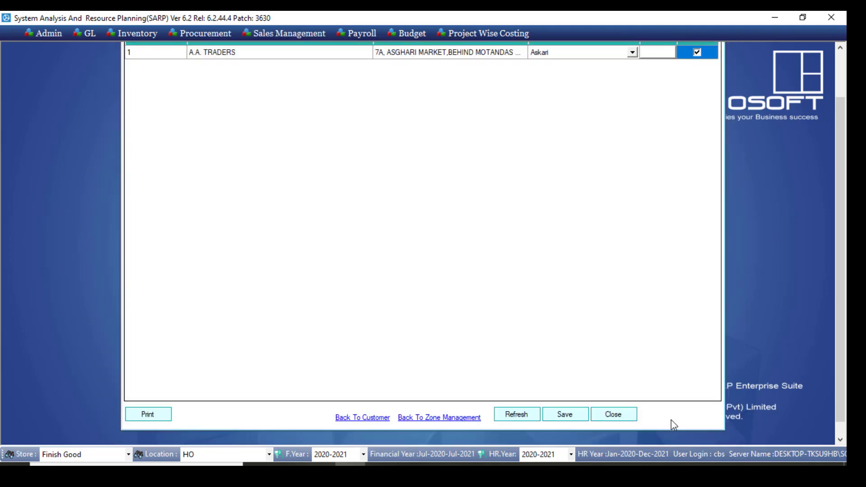
click(612, 414)
Open the Tax Board form from the sales setup and display its list of existing tax boards
click(310, 41)
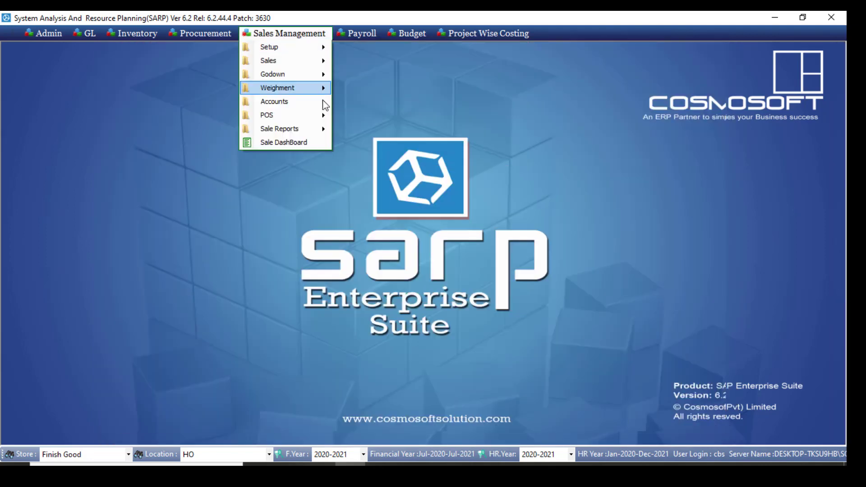
mouse_move(314, 48)
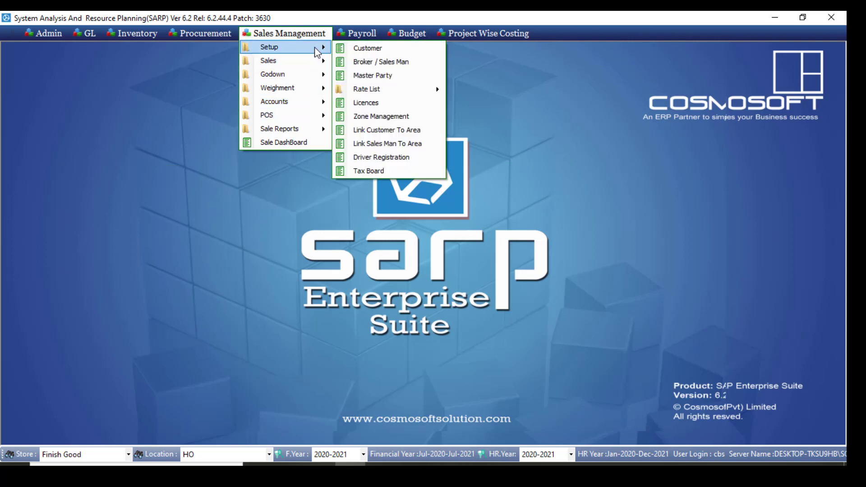
click(367, 170)
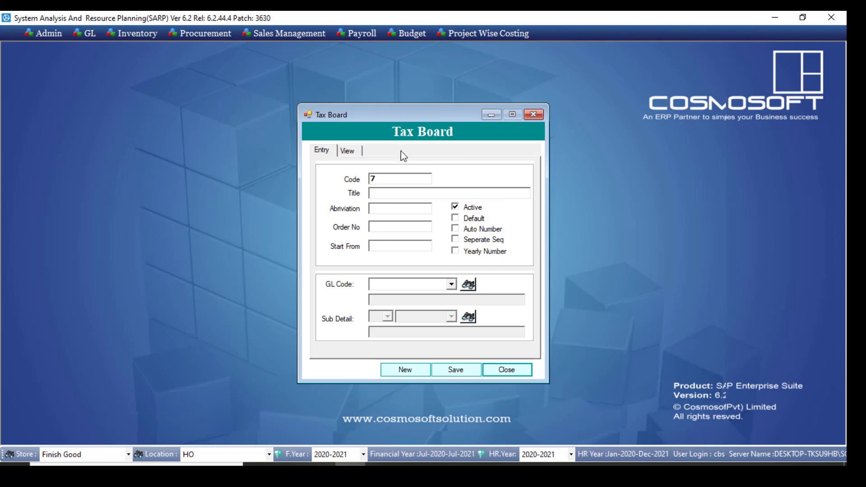
click(357, 154)
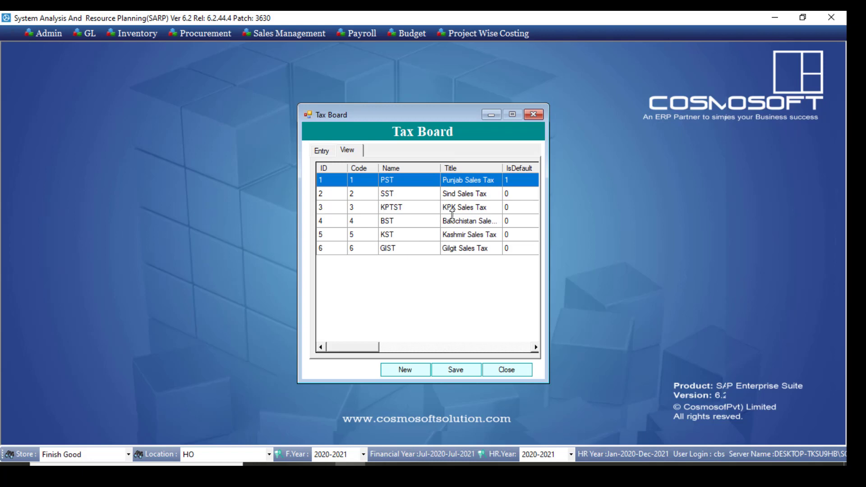
click(794, 35)
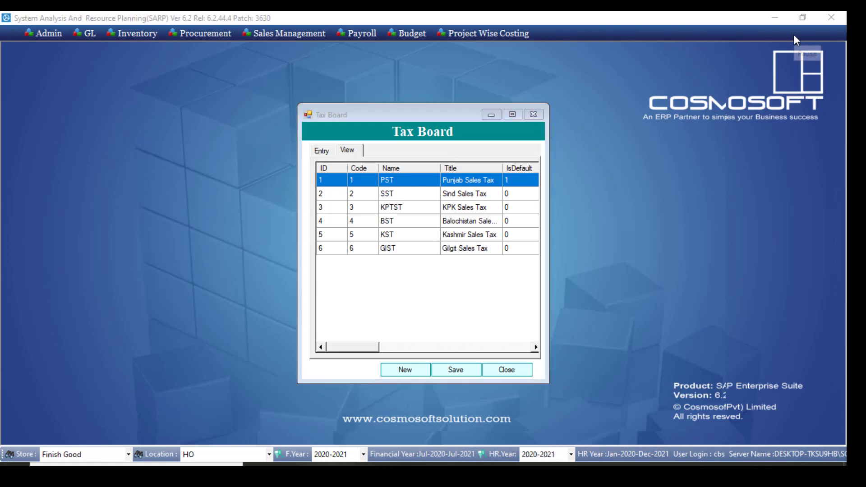
Load the tax board with code 1 into the entry form and review its settings
click(328, 153)
click(384, 178)
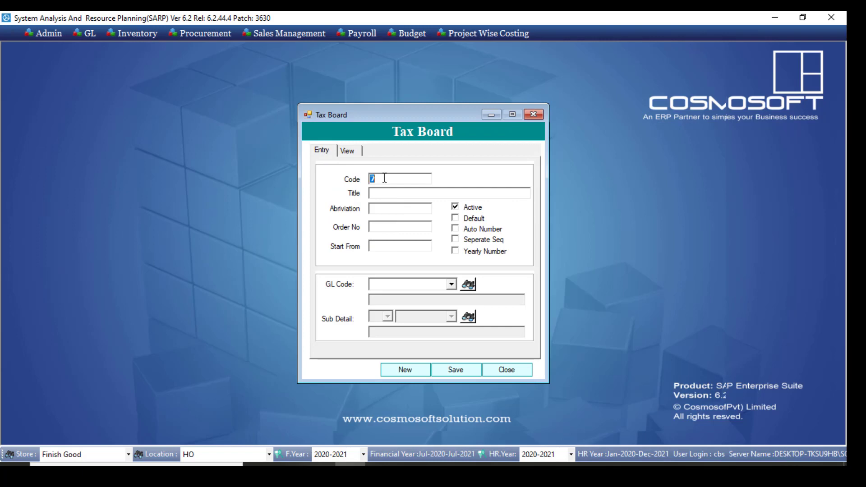
text(1)
key(Tab)
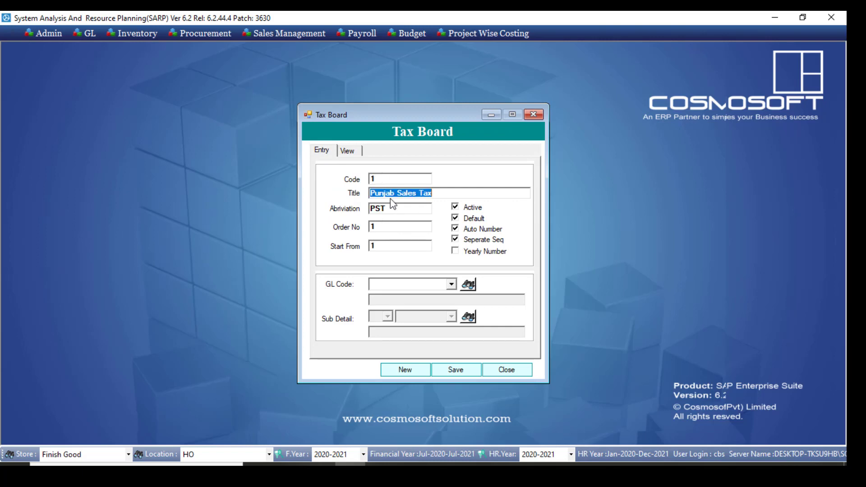
drag(392, 179, 371, 179)
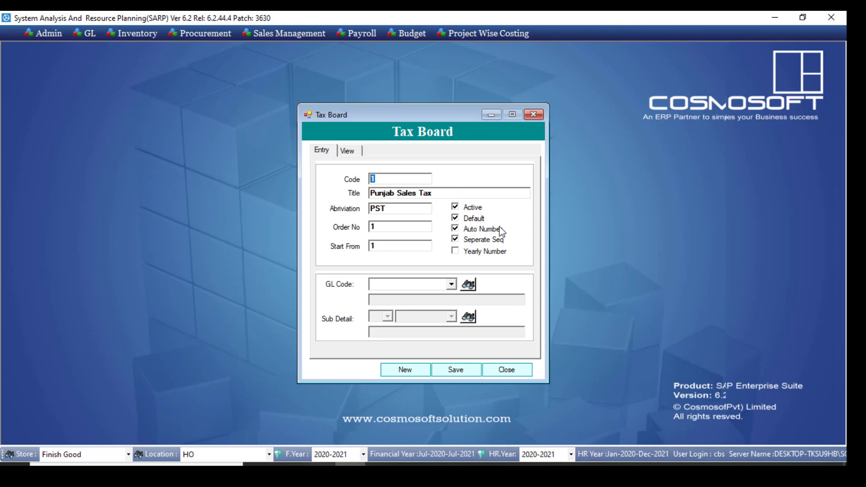
click(792, 41)
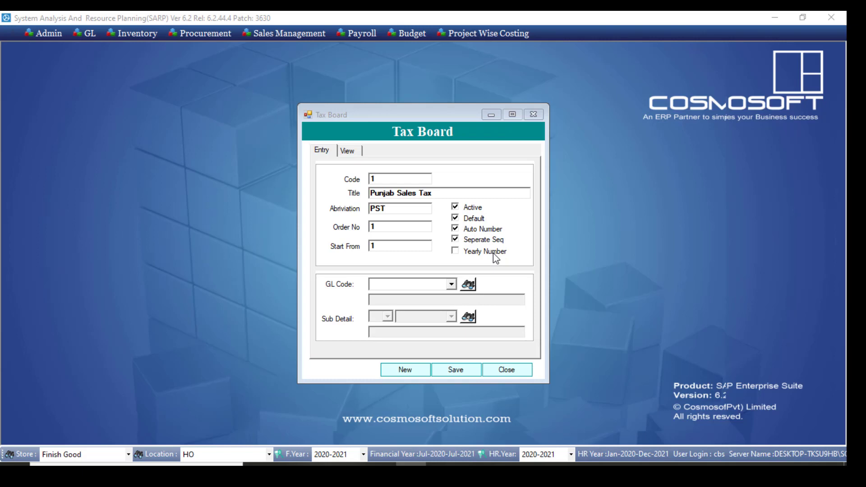
click(450, 285)
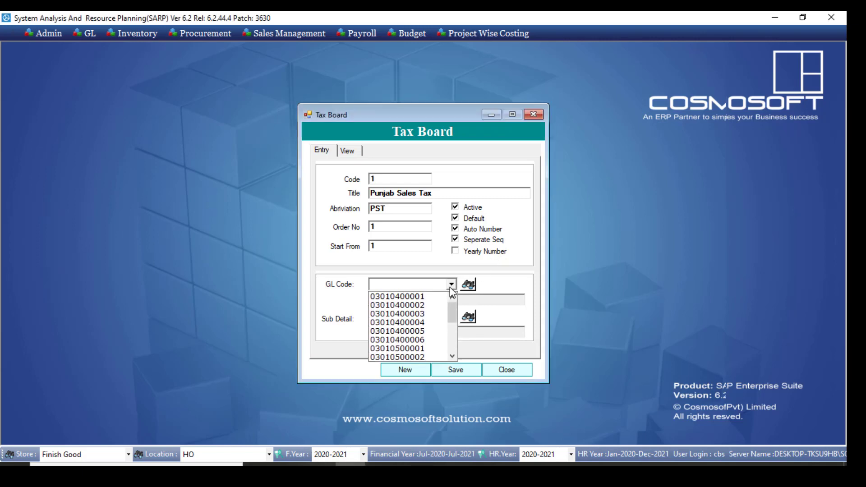
click(450, 284)
click(451, 285)
click(444, 296)
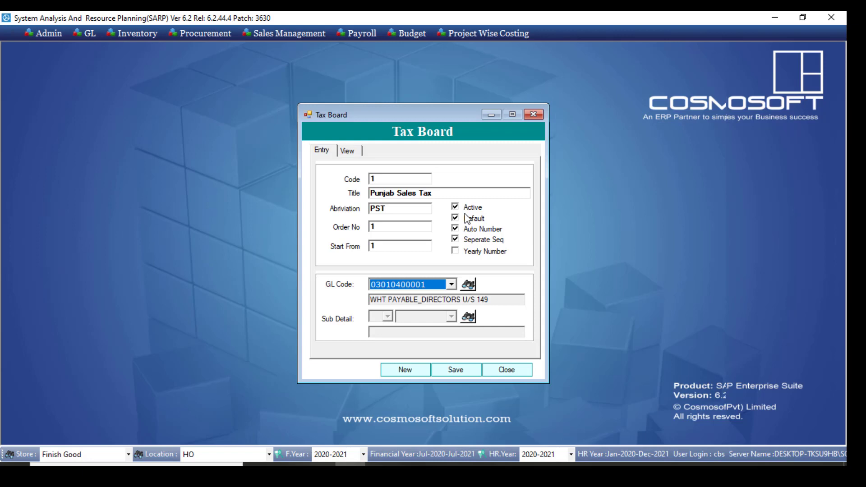
Load the tax boards with codes 2, 3 and 4 one after another and review their settings
click(379, 179)
text(2)
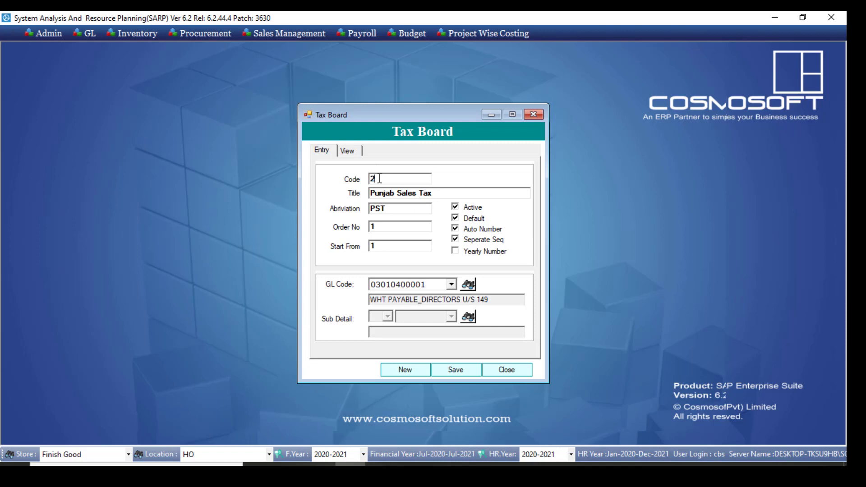
key(Tab)
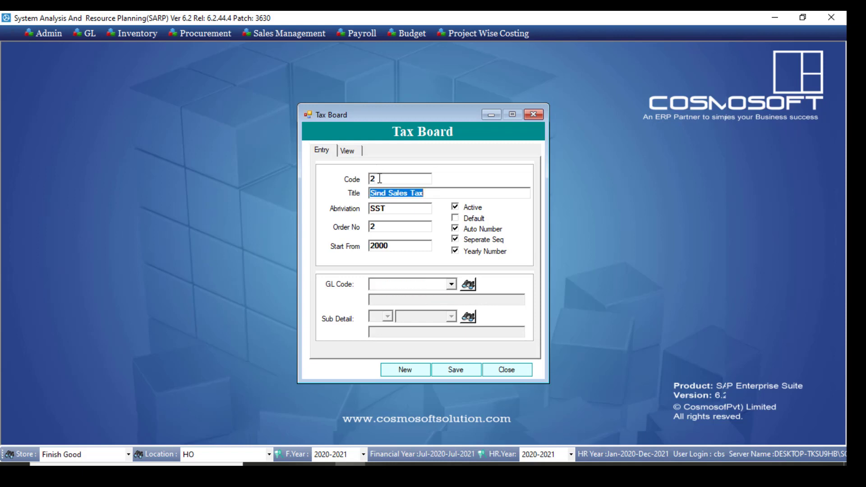
click(383, 177)
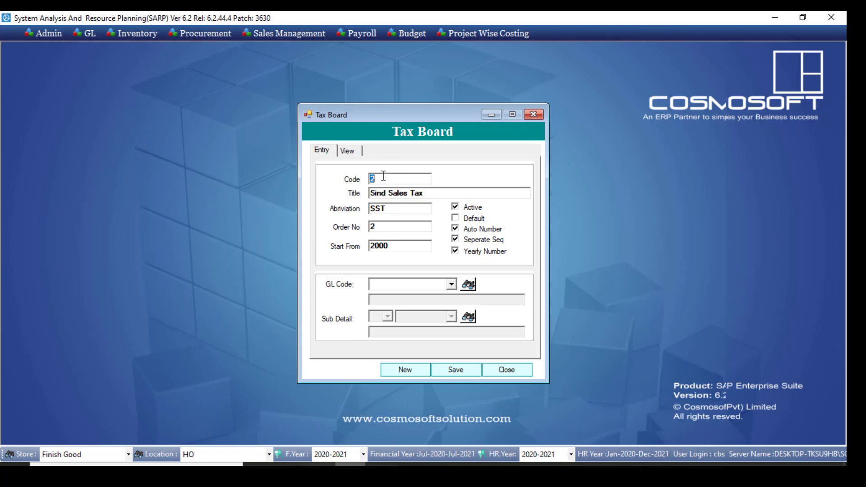
text(3)
key(Tab)
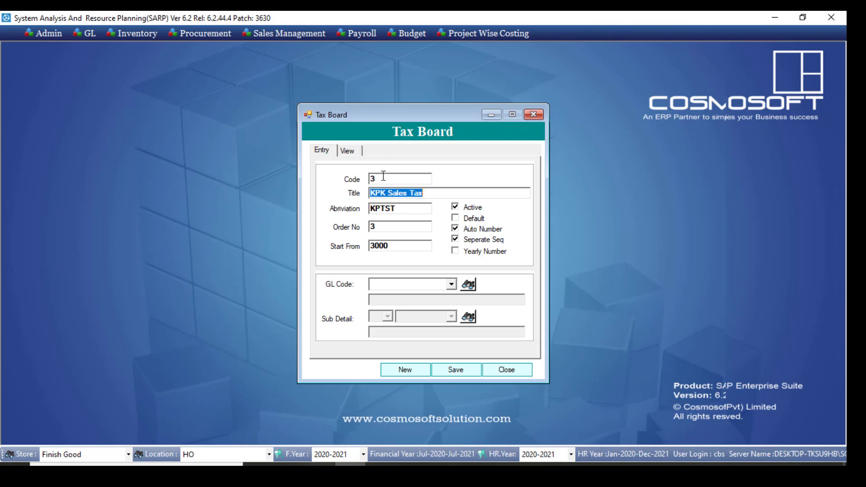
click(389, 179)
text(4)
key(Tab)
click(396, 179)
text(4)
key(Tab)
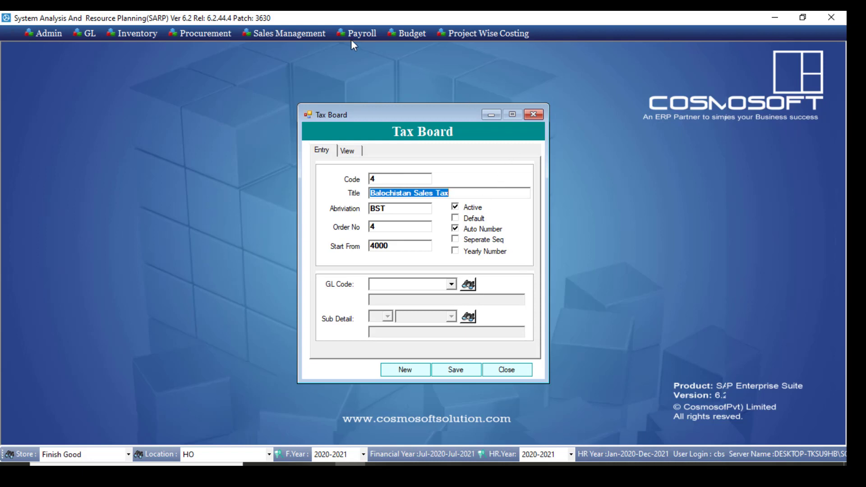
Open the Sale Order form from the Sales section of Sales Management
click(307, 34)
mouse_move(304, 47)
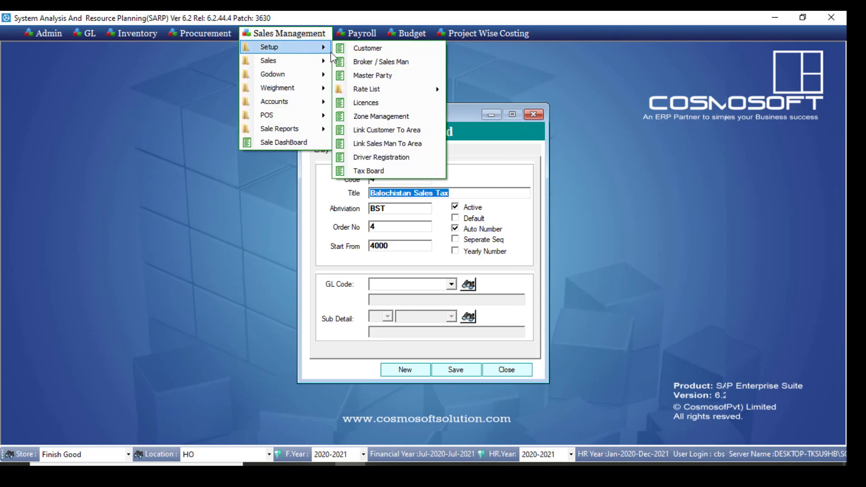
mouse_move(269, 60)
click(363, 60)
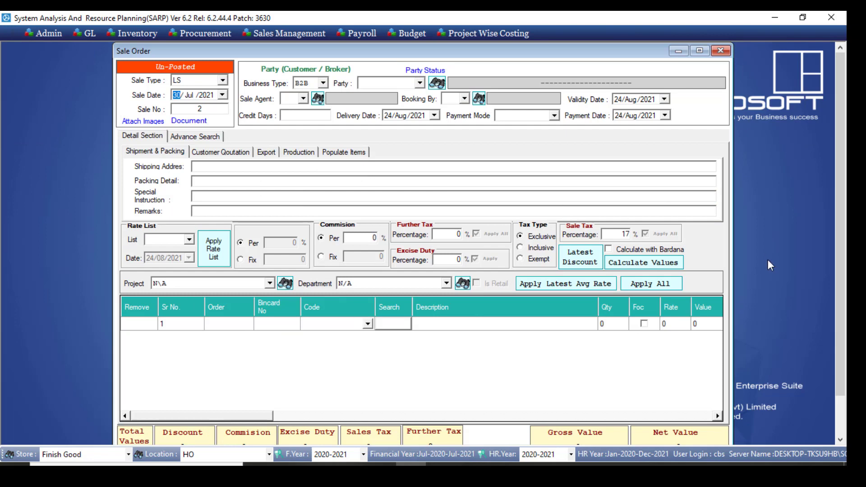
Open the Invoice With Dispatch form from the Accounts section, check its tax board list and choose PST
click(318, 35)
mouse_move(318, 102)
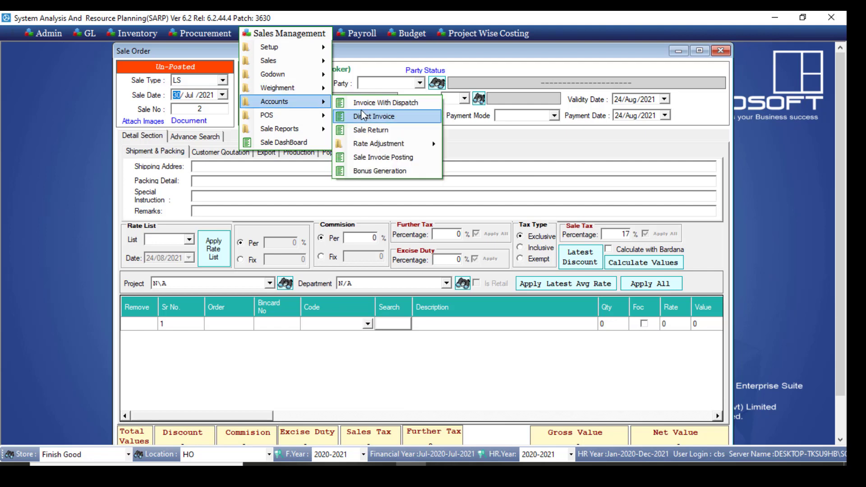
click(362, 103)
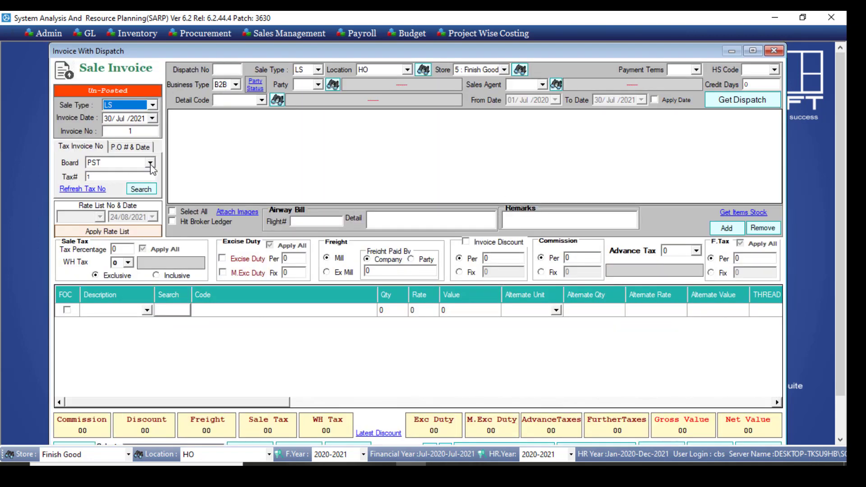
click(150, 164)
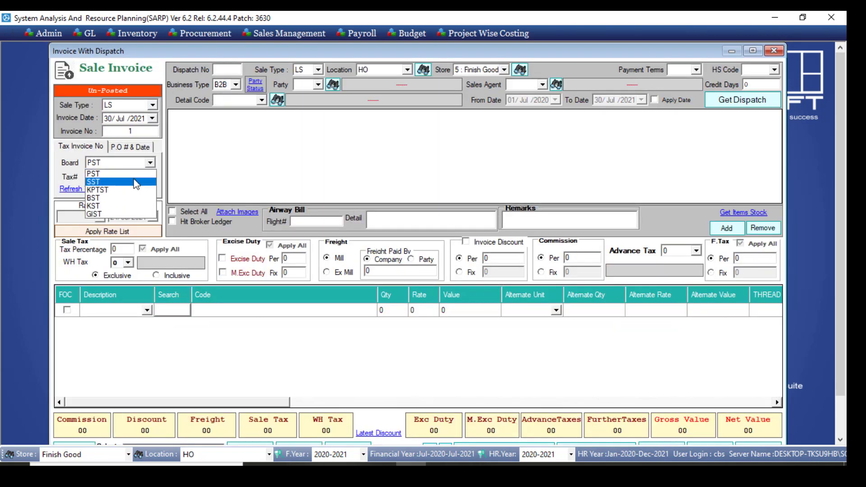
click(131, 175)
click(109, 179)
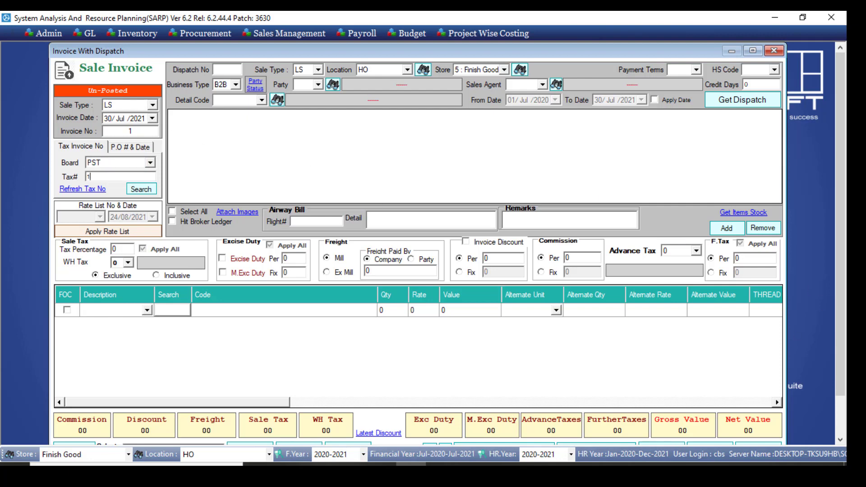
Close the Invoice With Dispatch, Sale Order and Tax Board forms
scroll(798, 404, down, 2)
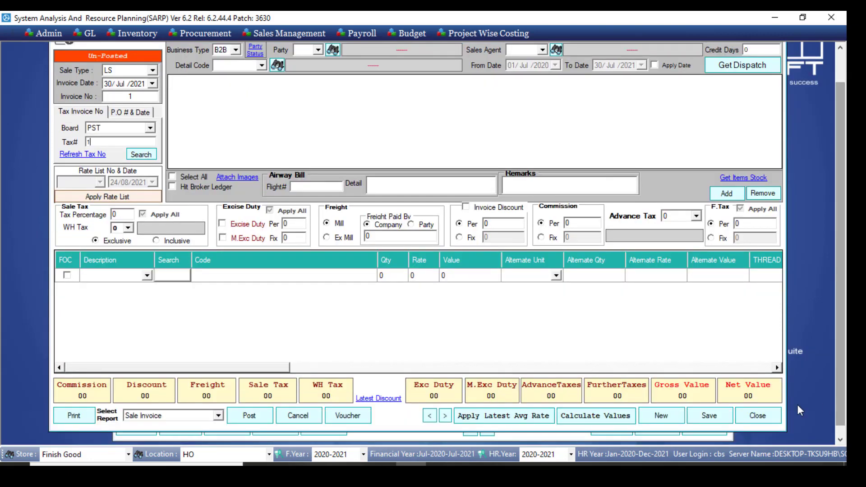
click(757, 415)
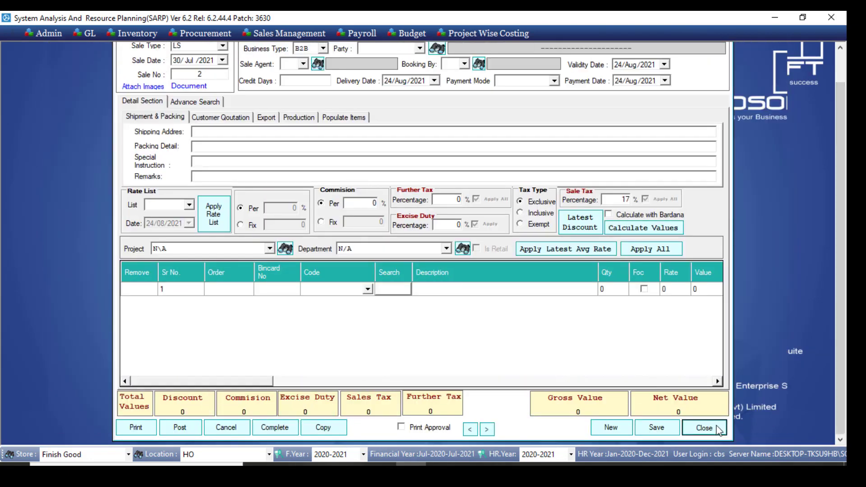
click(717, 428)
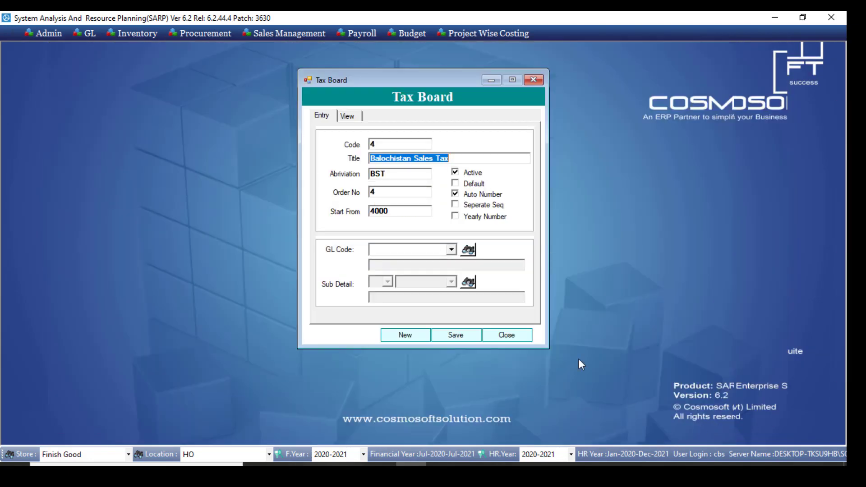
click(507, 335)
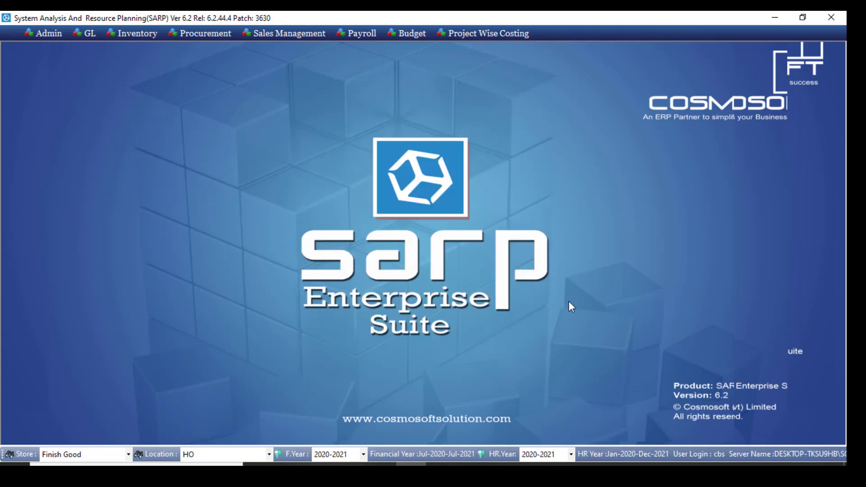
Display the list of sales setup forms
click(289, 33)
mouse_move(298, 49)
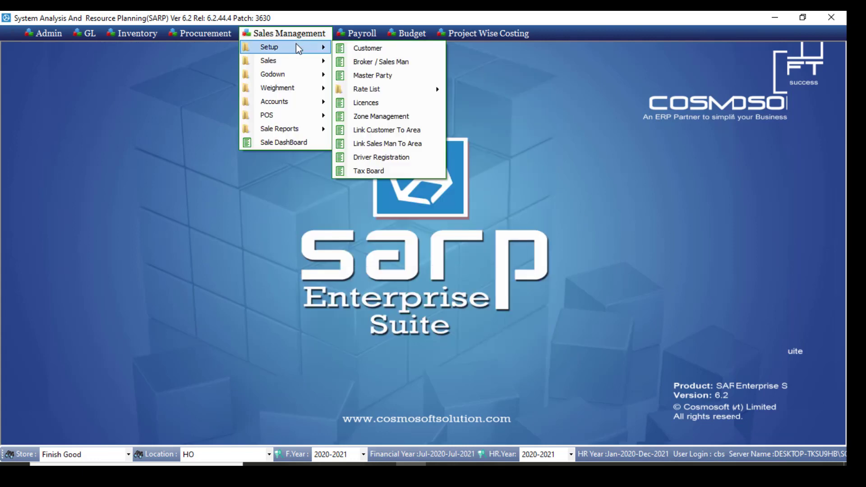